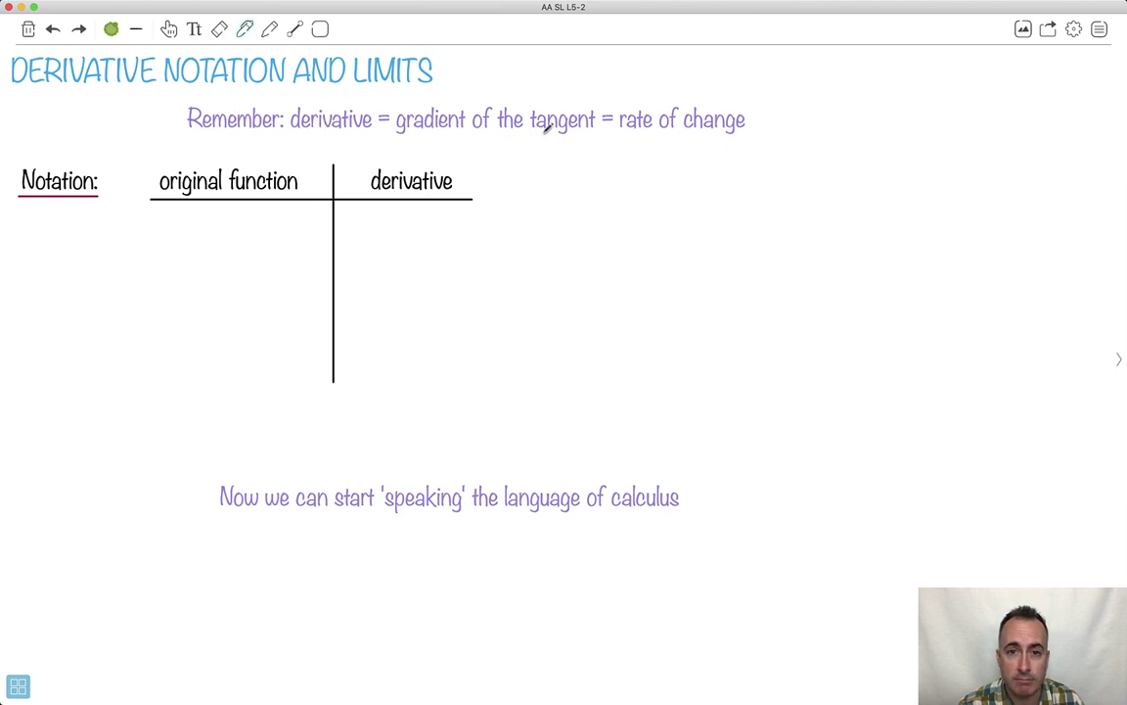
Draw light blue arrows from 'derivative' to 'gradient of the tangent' and 'rate of change', then return to green ink
click(110, 28)
click(101, 142)
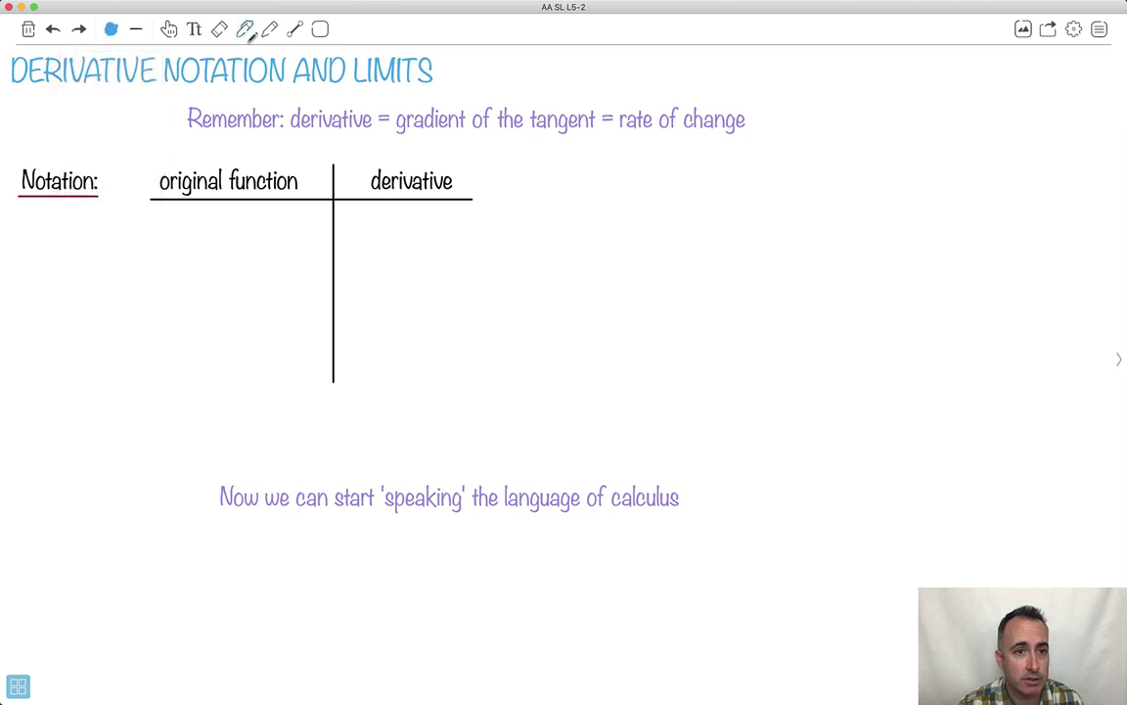
mouse_move(291, 128)
mouse_down()
mouse_move(408, 138)
mouse_move(423, 127)
mouse_move(436, 137)
mouse_move(400, 142)
mouse_move(477, 156)
mouse_move(649, 143)
mouse_up()
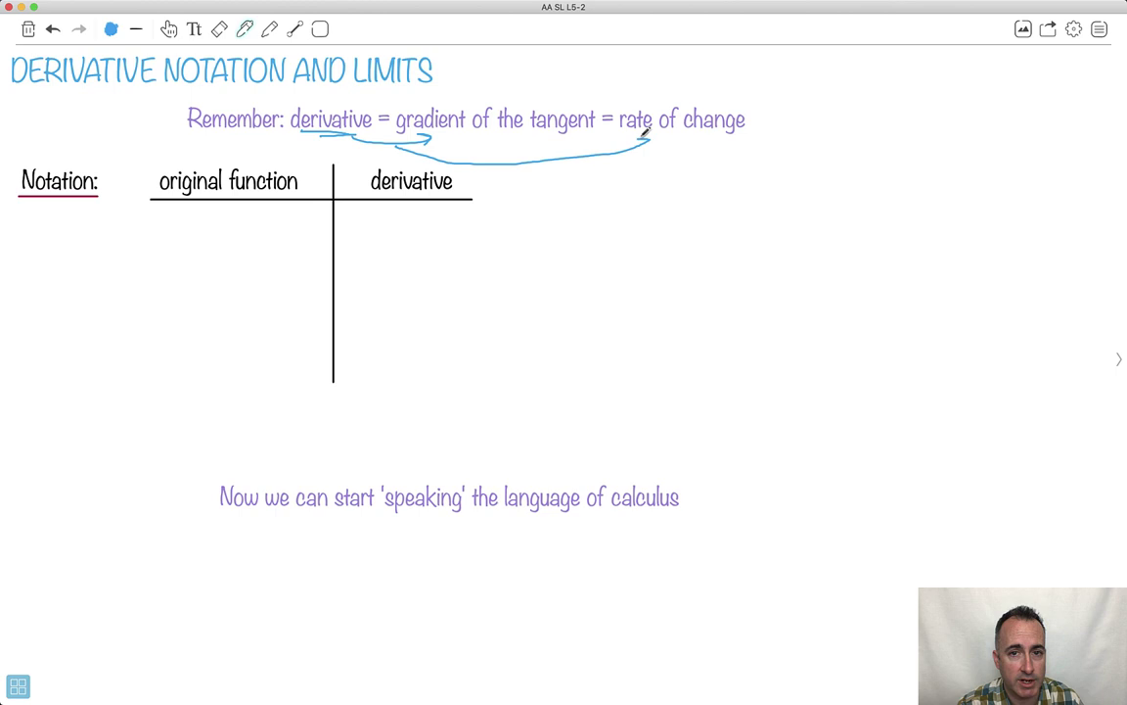
click(111, 30)
click(98, 161)
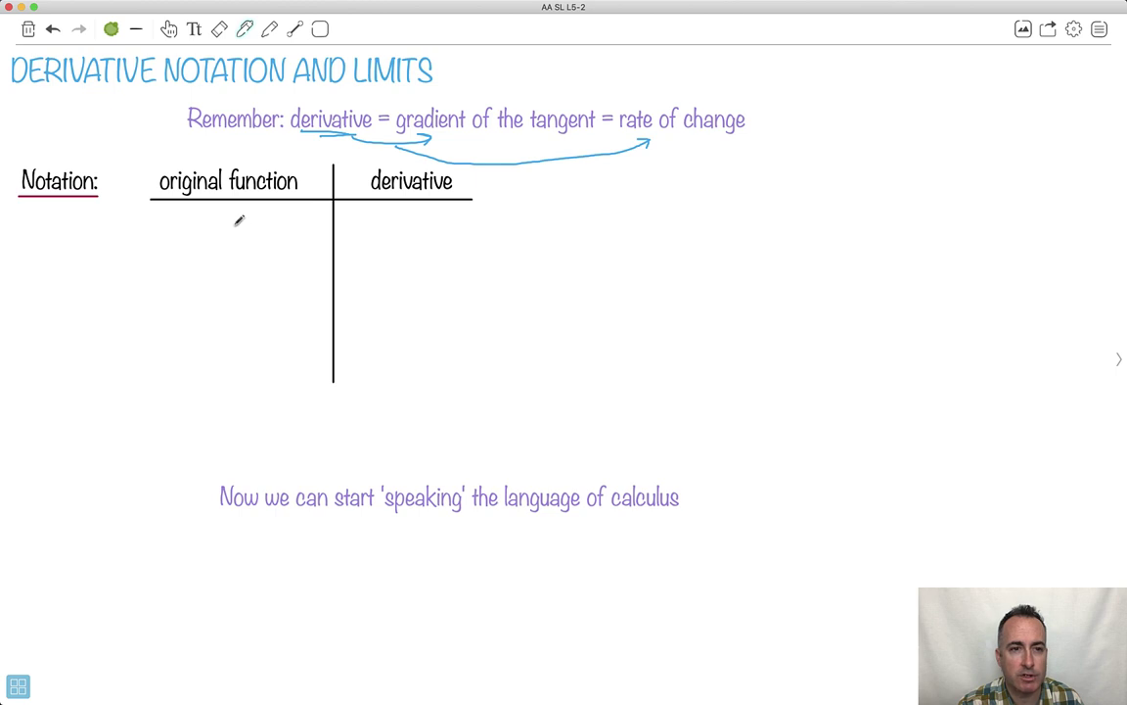
Write y → y' and y → dy/dx in the notation table's original-function and derivative columns
drag(230, 222, 238, 226)
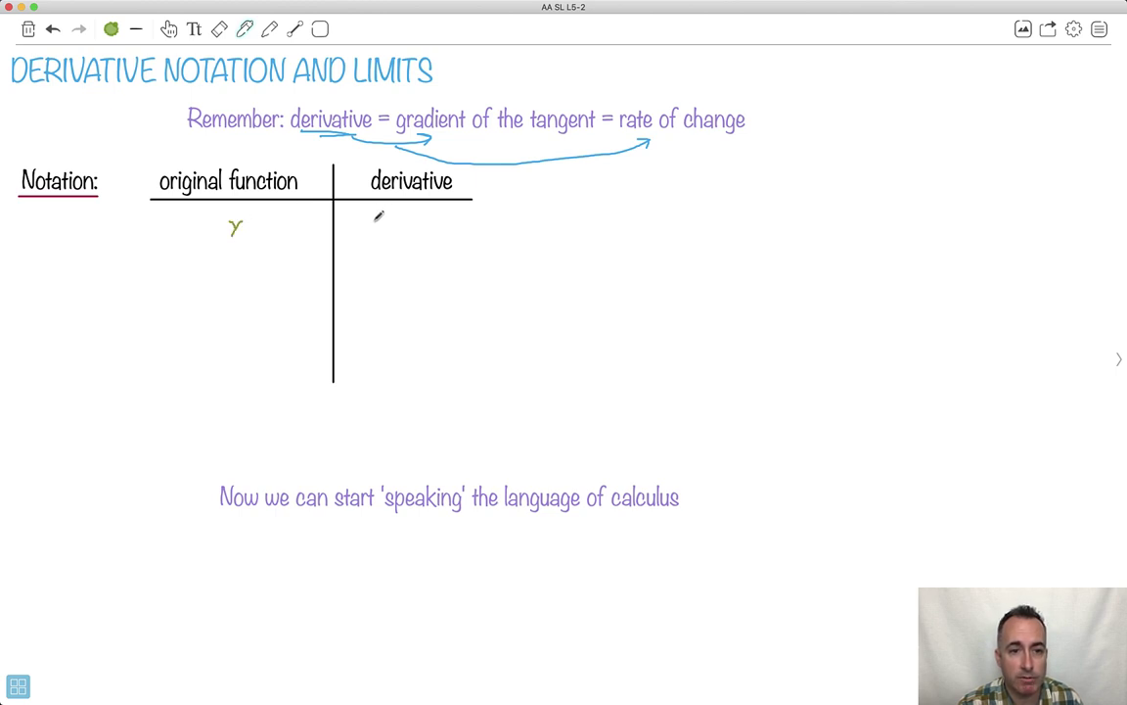
drag(373, 220, 375, 237)
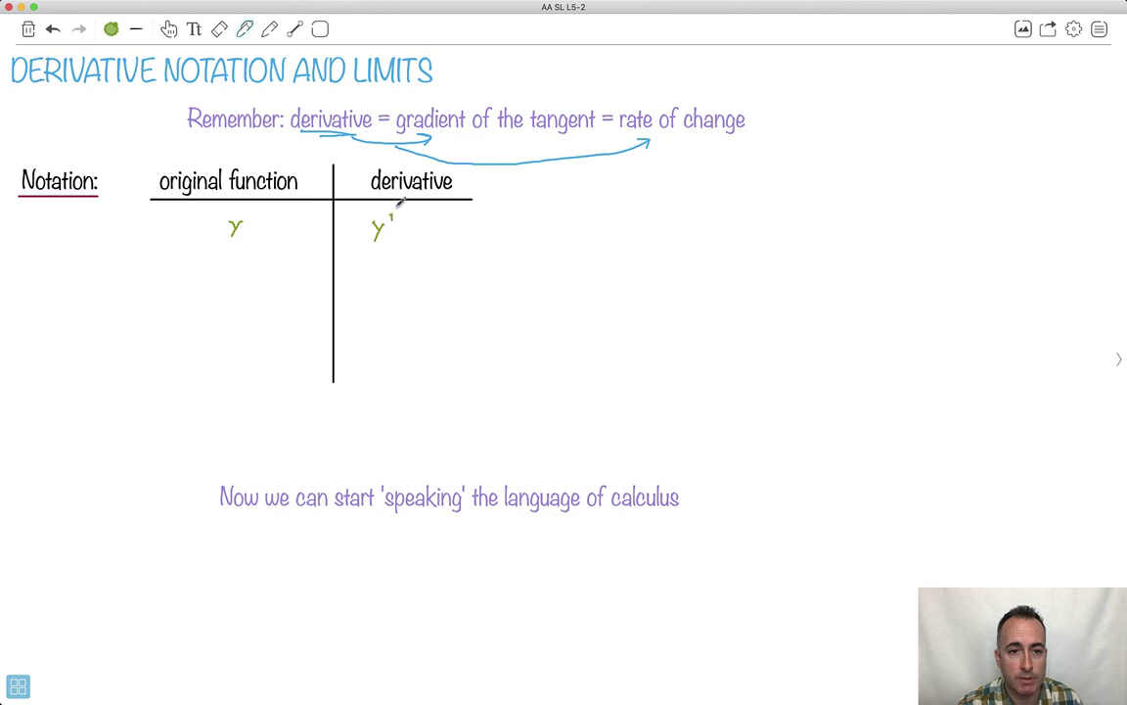
click(53, 29)
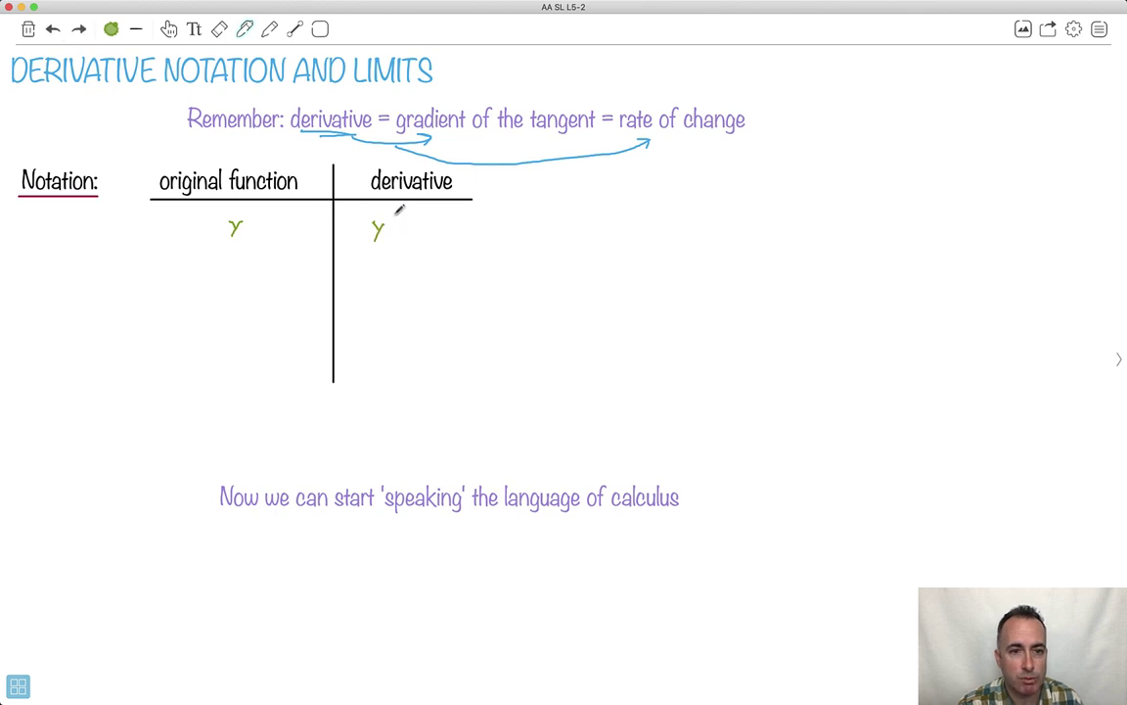
drag(394, 208, 391, 217)
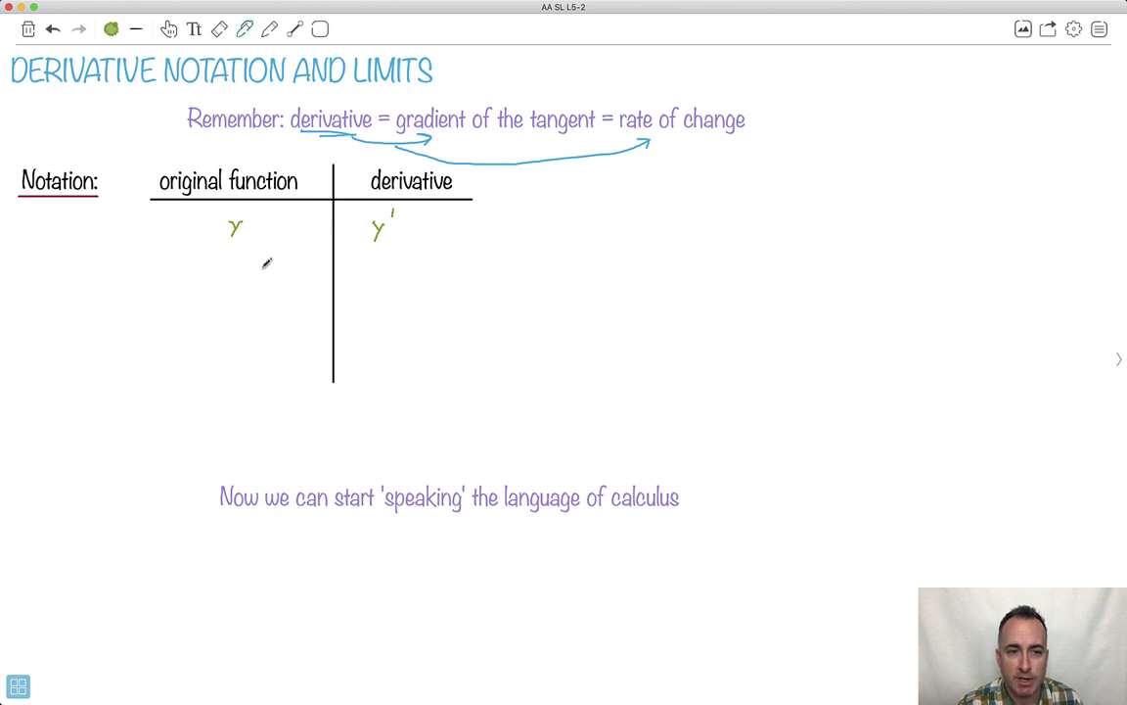
drag(236, 268, 243, 271)
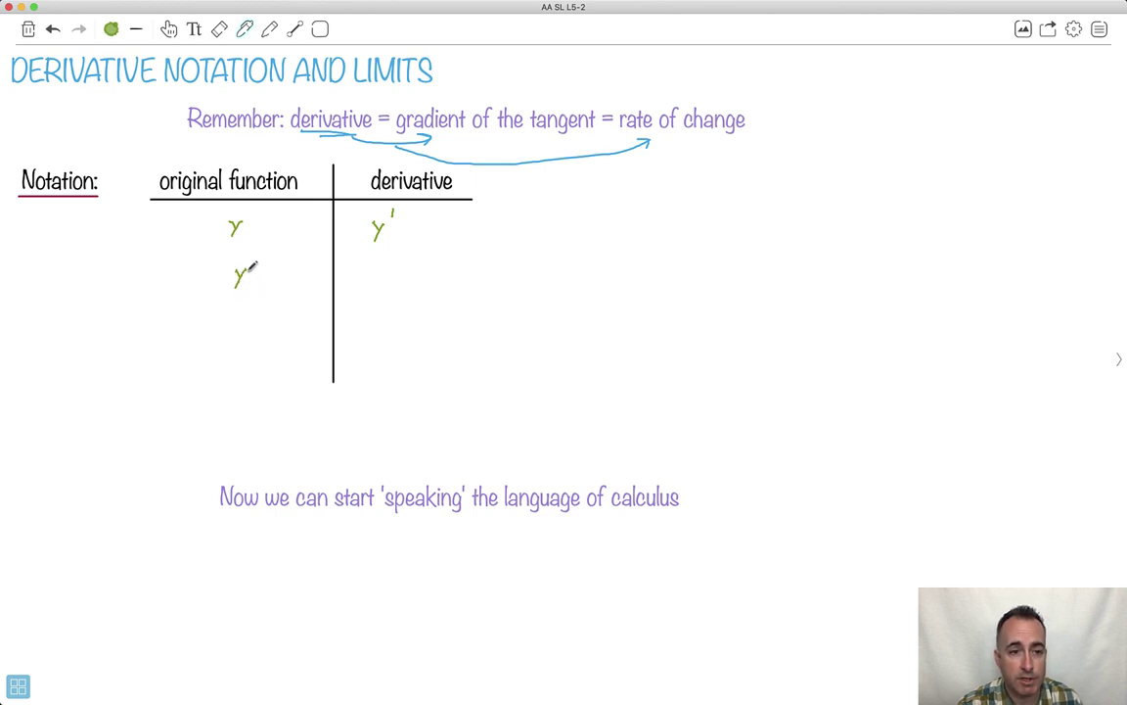
mouse_move(366, 264)
mouse_down()
mouse_move(382, 267)
mouse_move(371, 283)
mouse_move(390, 284)
mouse_move(368, 303)
mouse_move(384, 294)
mouse_up()
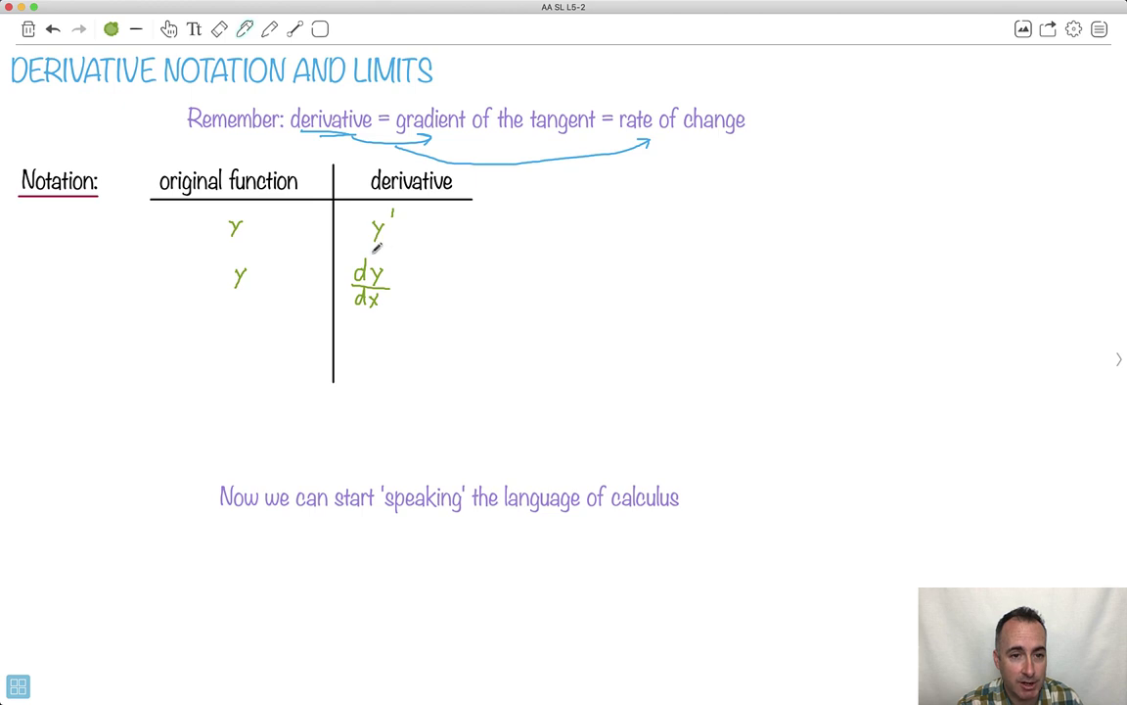
Circle dy/dx and annotate it with an arrow: 'how y changes with x'
mouse_move(371, 250)
mouse_down()
mouse_move(348, 259)
mouse_move(390, 305)
mouse_move(344, 245)
mouse_up()
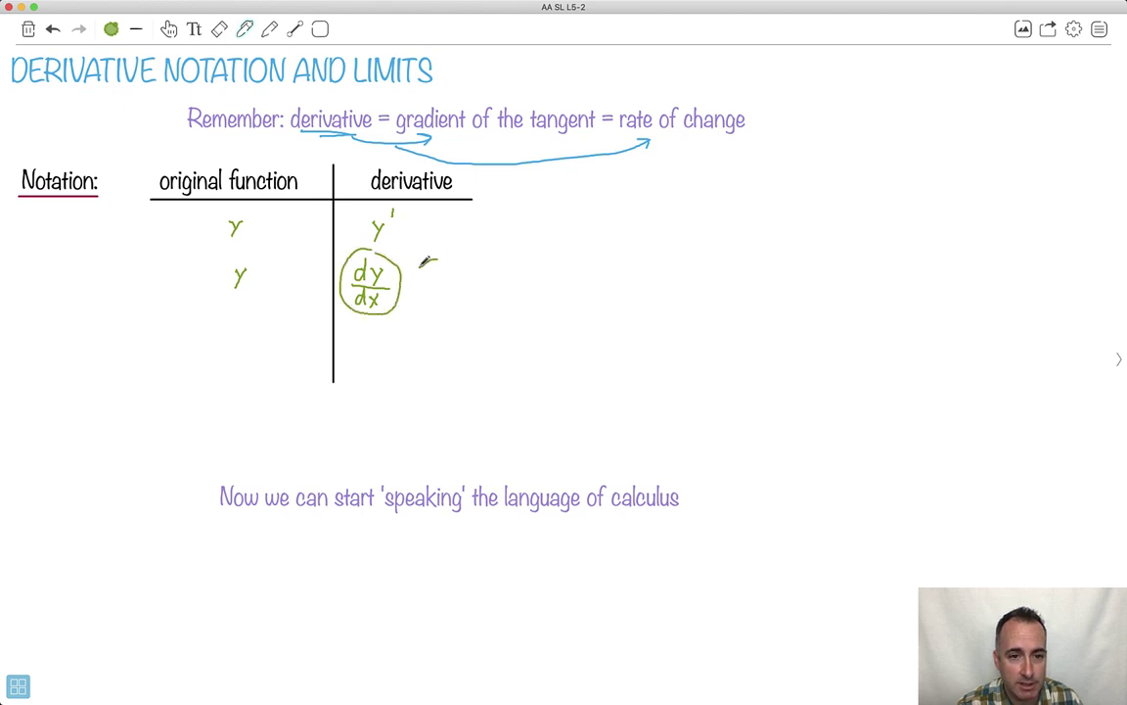
mouse_move(438, 261)
mouse_down()
mouse_move(417, 269)
mouse_move(486, 257)
mouse_move(505, 272)
mouse_move(559, 247)
mouse_move(627, 246)
mouse_move(633, 260)
mouse_move(674, 246)
mouse_move(667, 241)
mouse_up()
click(633, 243)
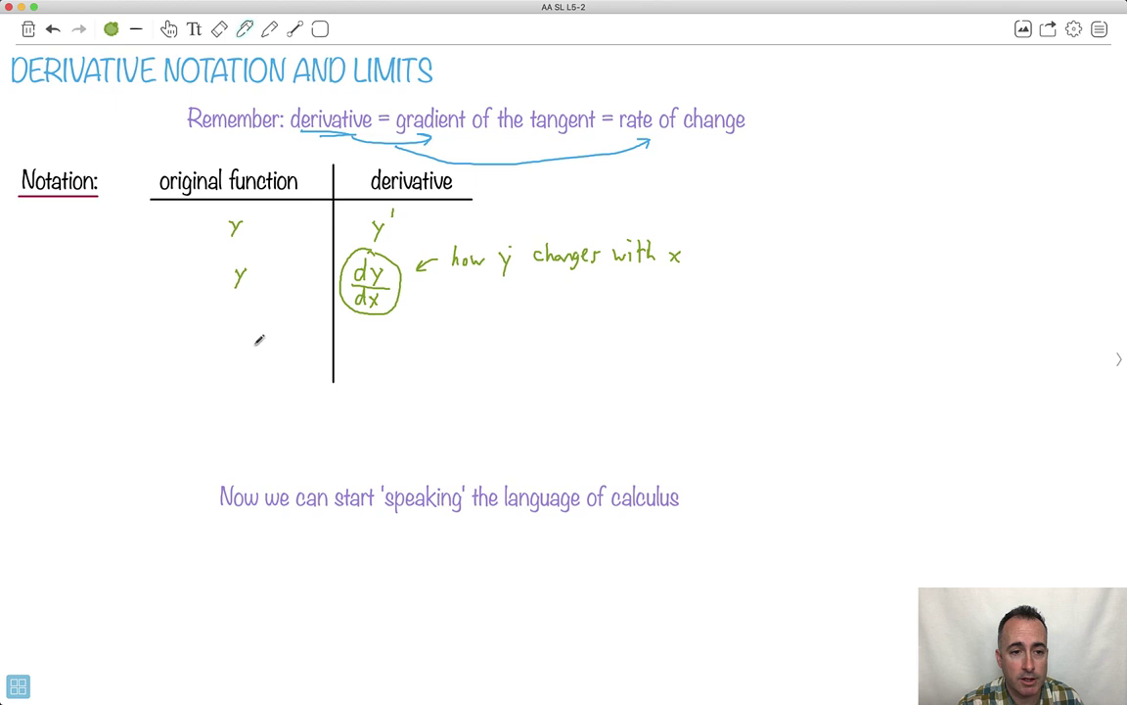
Write f(x) and F'(x) in the table's third row and turn to the Rate of change page
mouse_move(247, 338)
mouse_down()
mouse_move(239, 354)
mouse_move(274, 373)
mouse_up()
drag(362, 348, 358, 370)
drag(358, 349, 371, 347)
drag(377, 343, 393, 369)
drag(404, 348, 409, 370)
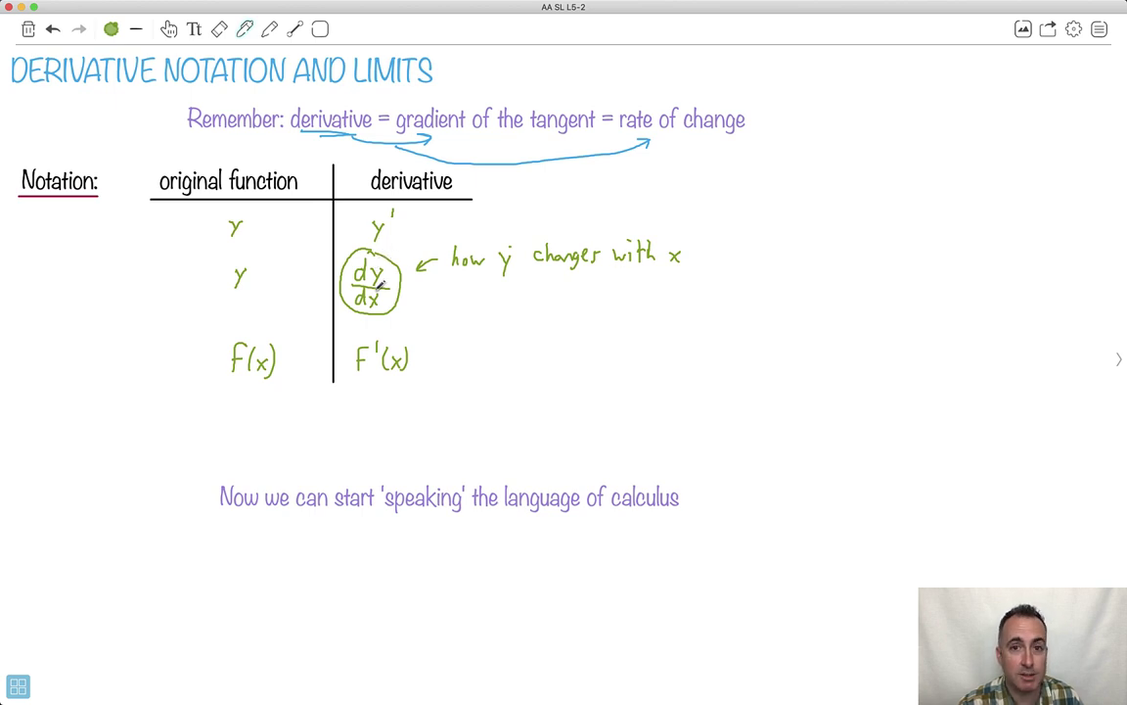
click(1120, 358)
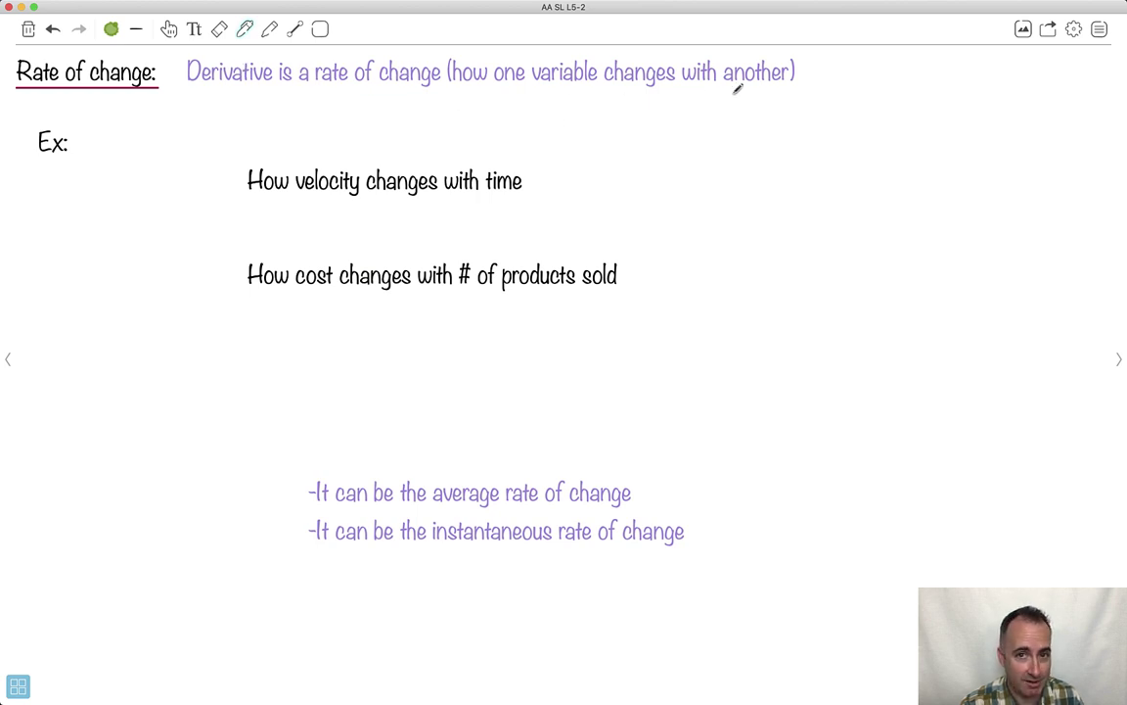
In light blue, write dv/dt beside velocity and dC/dx beside cost, with arrows
click(110, 30)
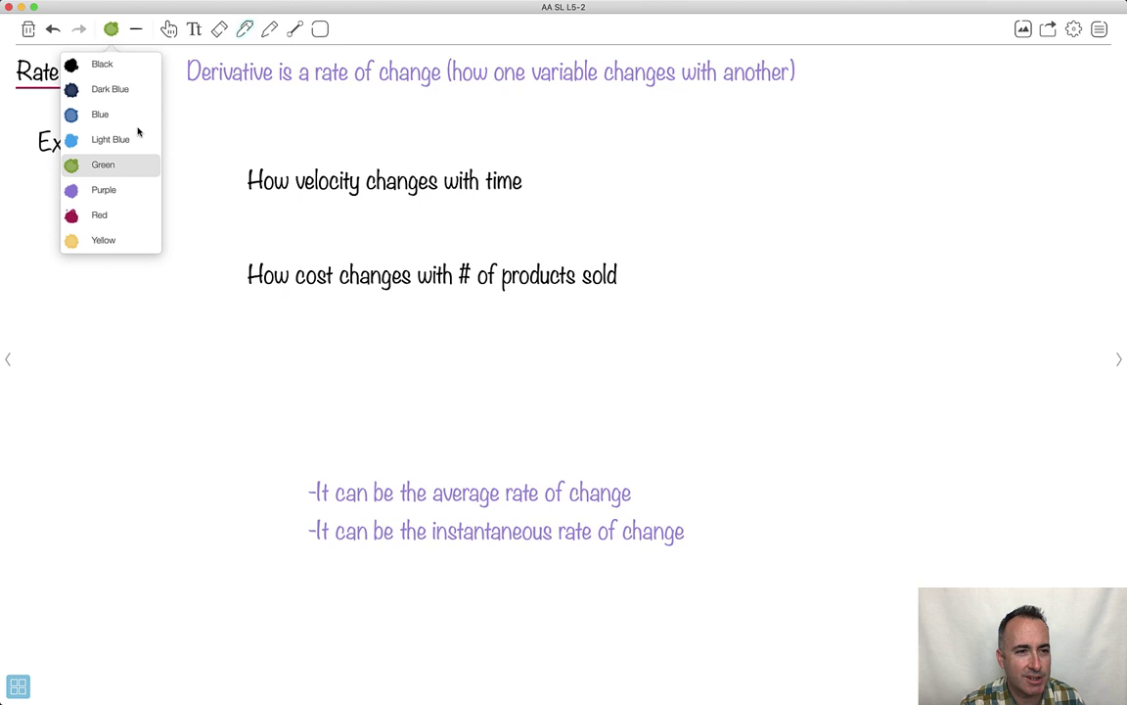
click(115, 138)
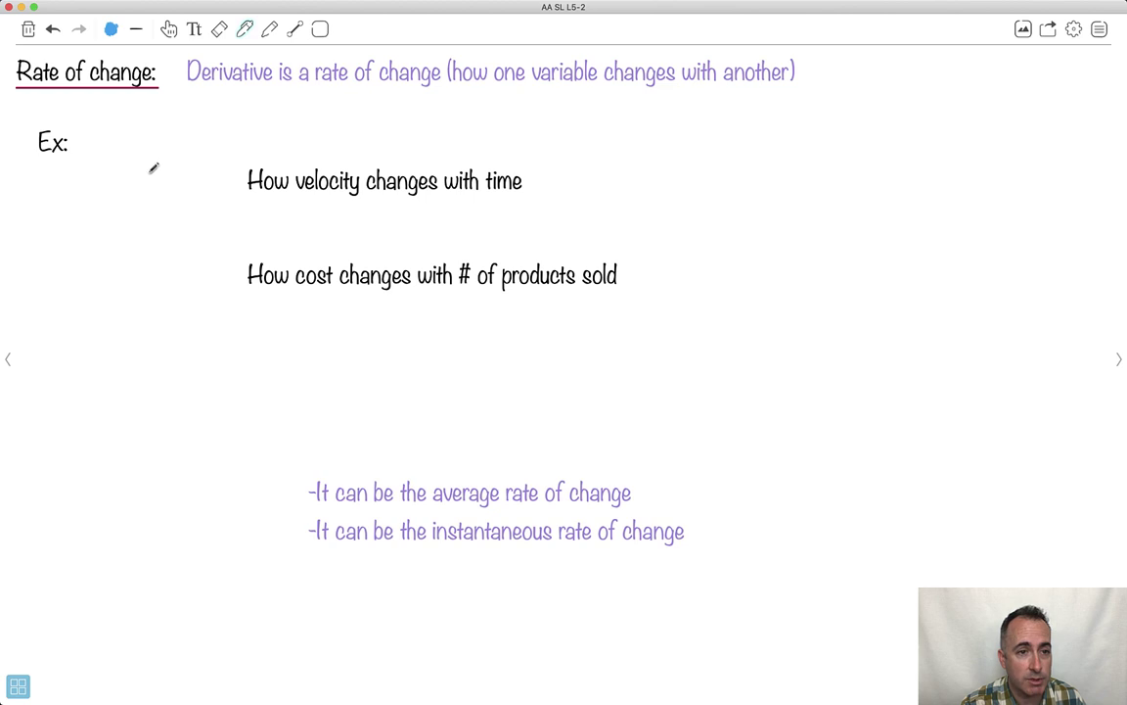
mouse_move(149, 173)
mouse_down()
mouse_move(150, 184)
mouse_move(165, 171)
mouse_move(165, 211)
mouse_up()
mouse_move(158, 201)
mouse_down()
mouse_move(217, 181)
mouse_move(203, 188)
mouse_up()
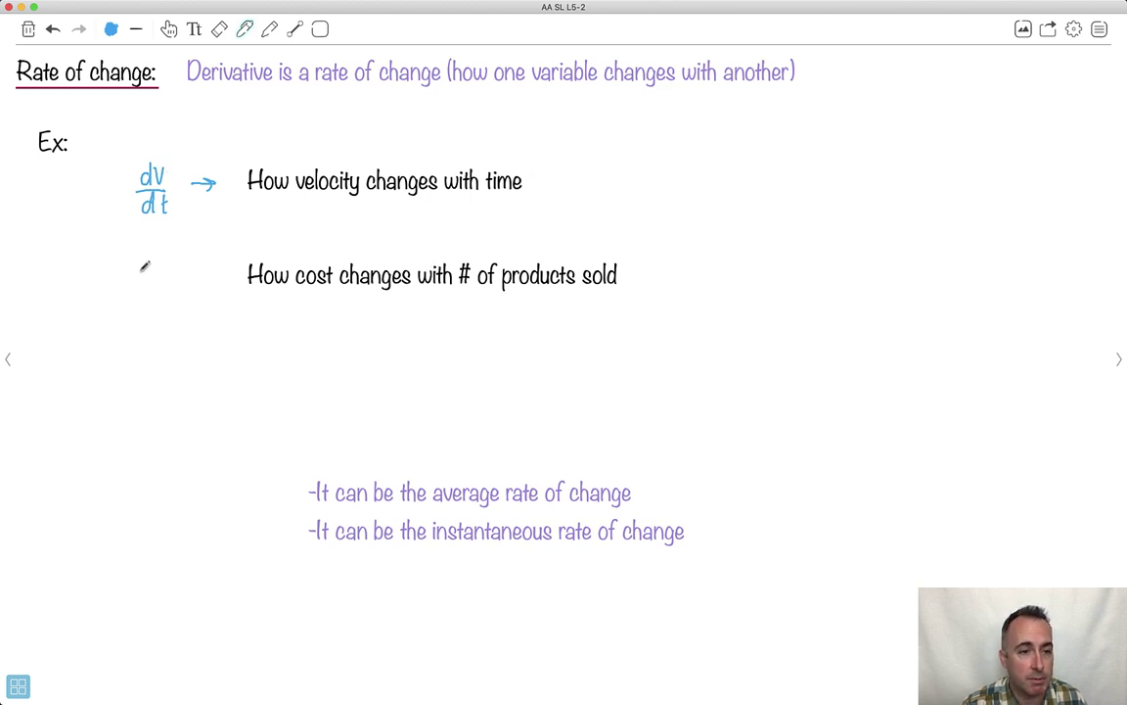
drag(140, 270, 164, 287)
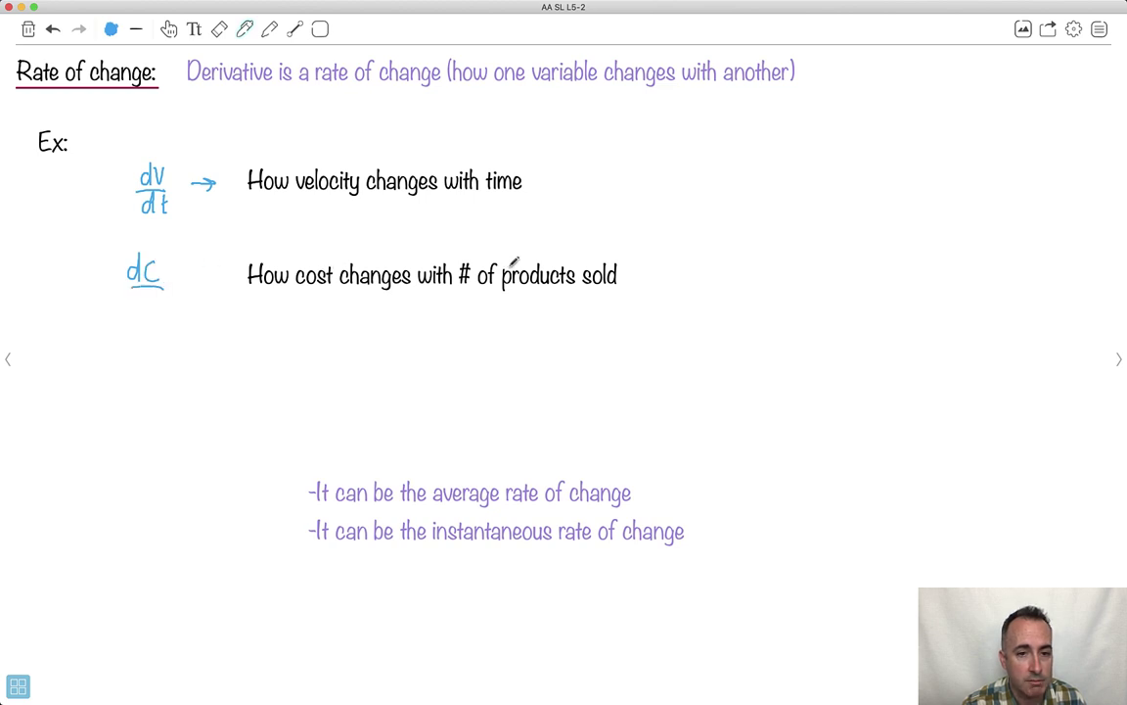
drag(145, 303, 156, 312)
mouse_move(157, 299)
mouse_down()
mouse_move(145, 312)
mouse_move(204, 279)
mouse_up()
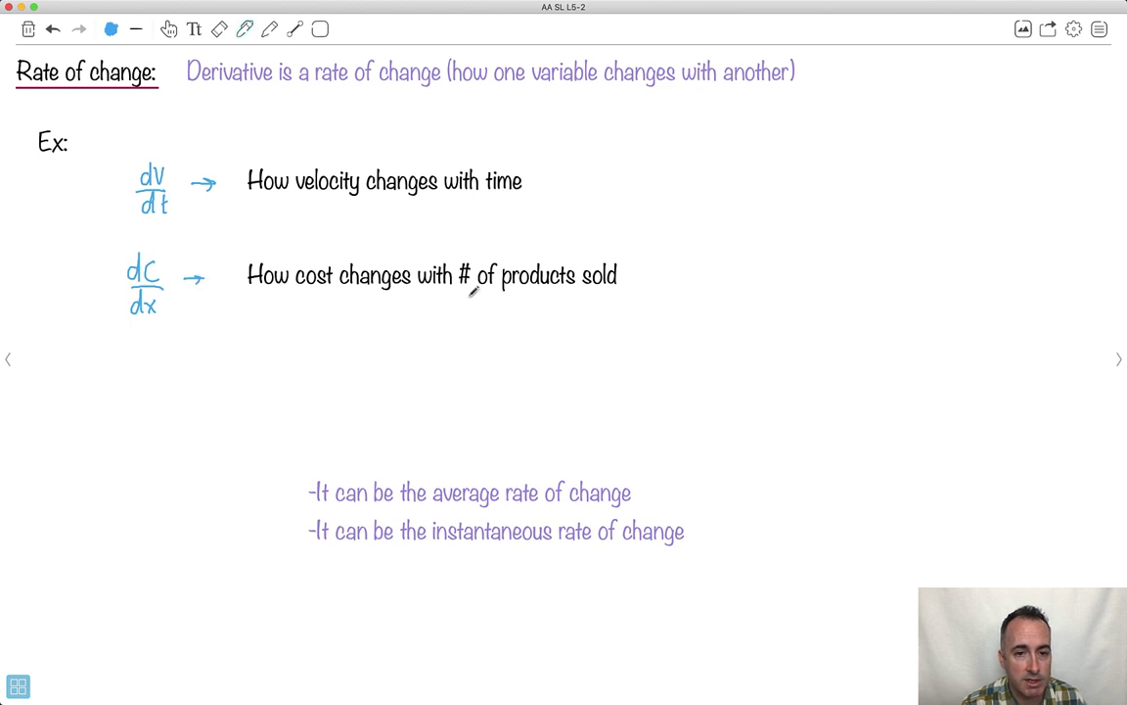
Mark '# of products sold' as x and cost as C, glancing back at the notation page
drag(462, 292, 475, 325)
drag(476, 312, 465, 325)
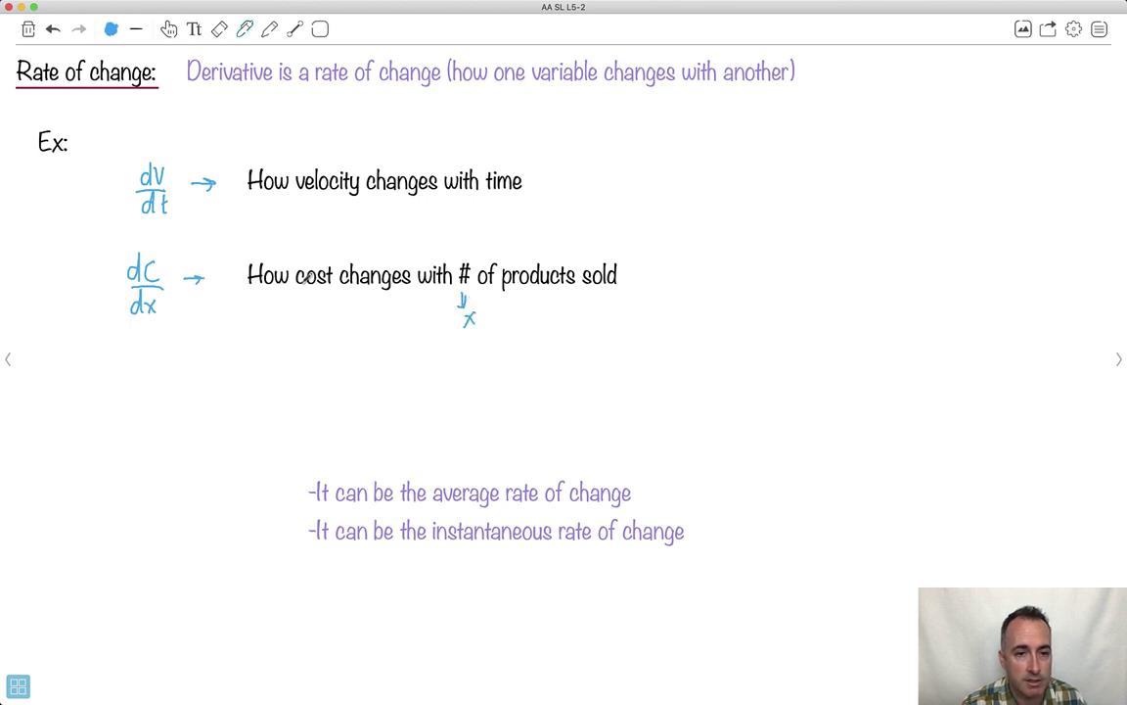
drag(306, 290, 321, 290)
drag(309, 293, 315, 330)
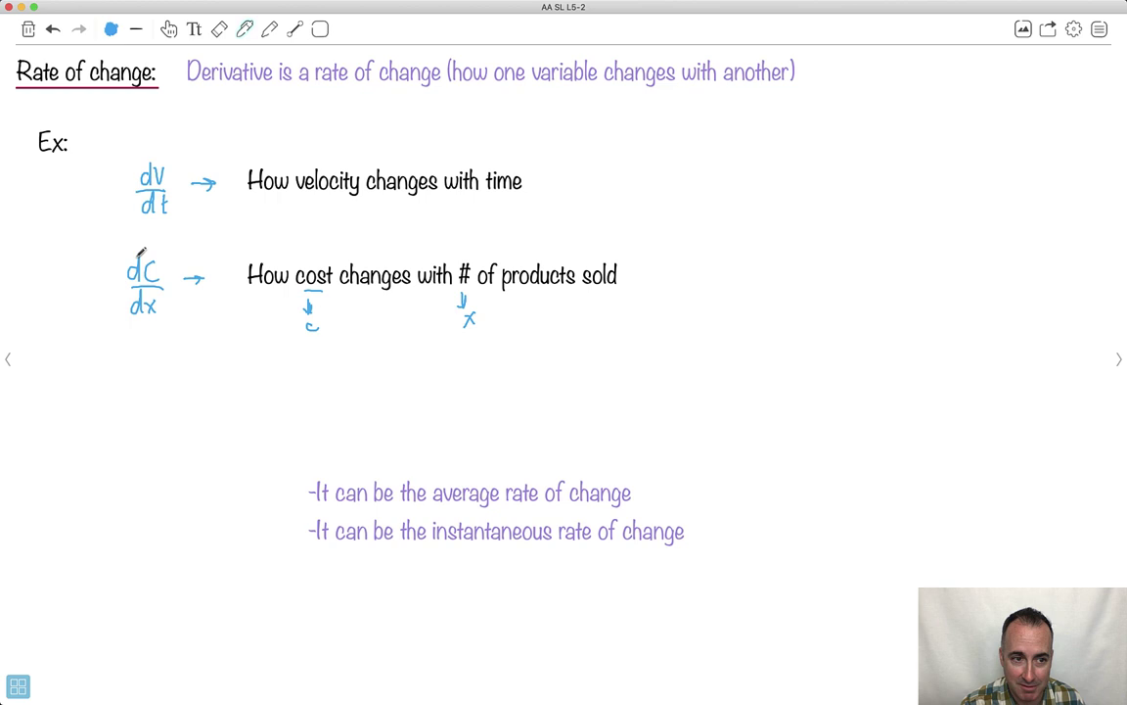
click(9, 357)
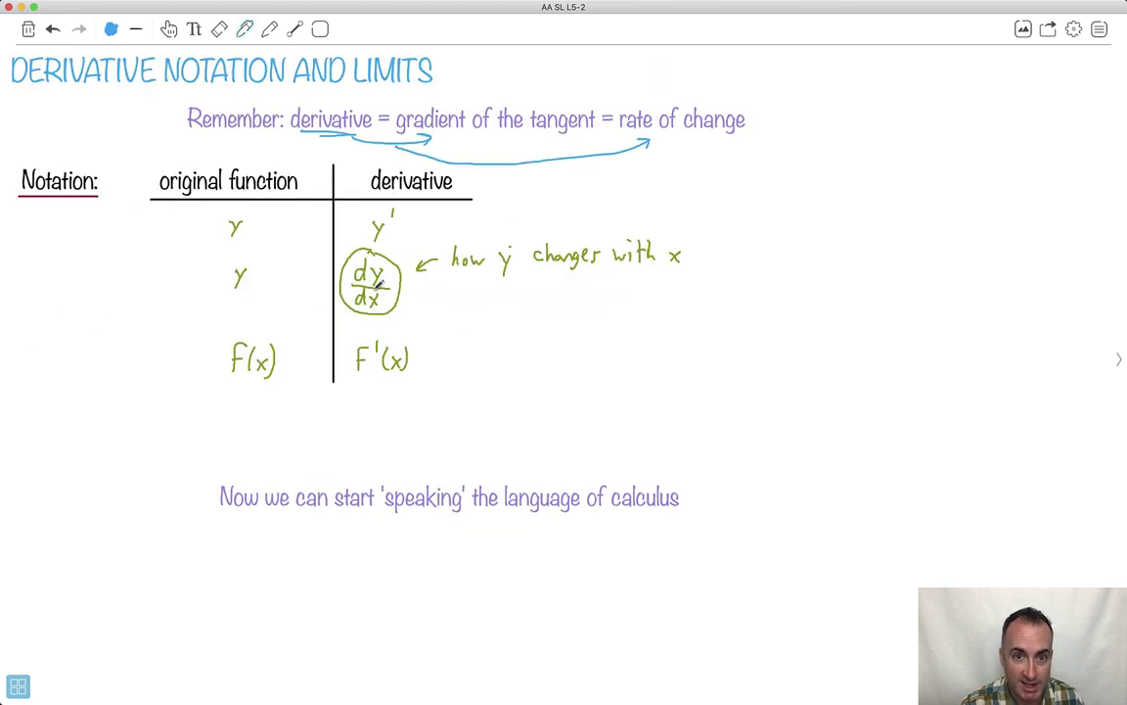
click(1122, 358)
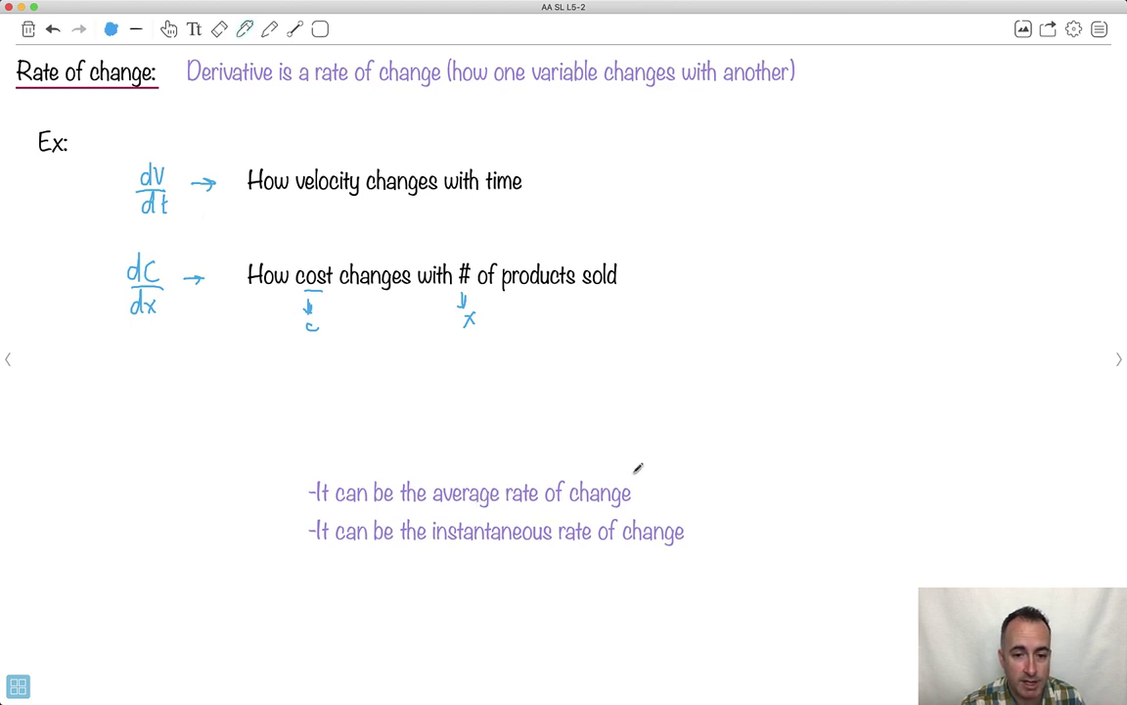
Arrow average rate of change to total Δy / total Δx; underline 'instantaneous' and write 'deriv. at a point'
drag(632, 474, 672, 456)
mouse_move(702, 416)
mouse_down()
mouse_move(701, 439)
mouse_move(737, 401)
mouse_move(770, 402)
mouse_move(787, 428)
mouse_up()
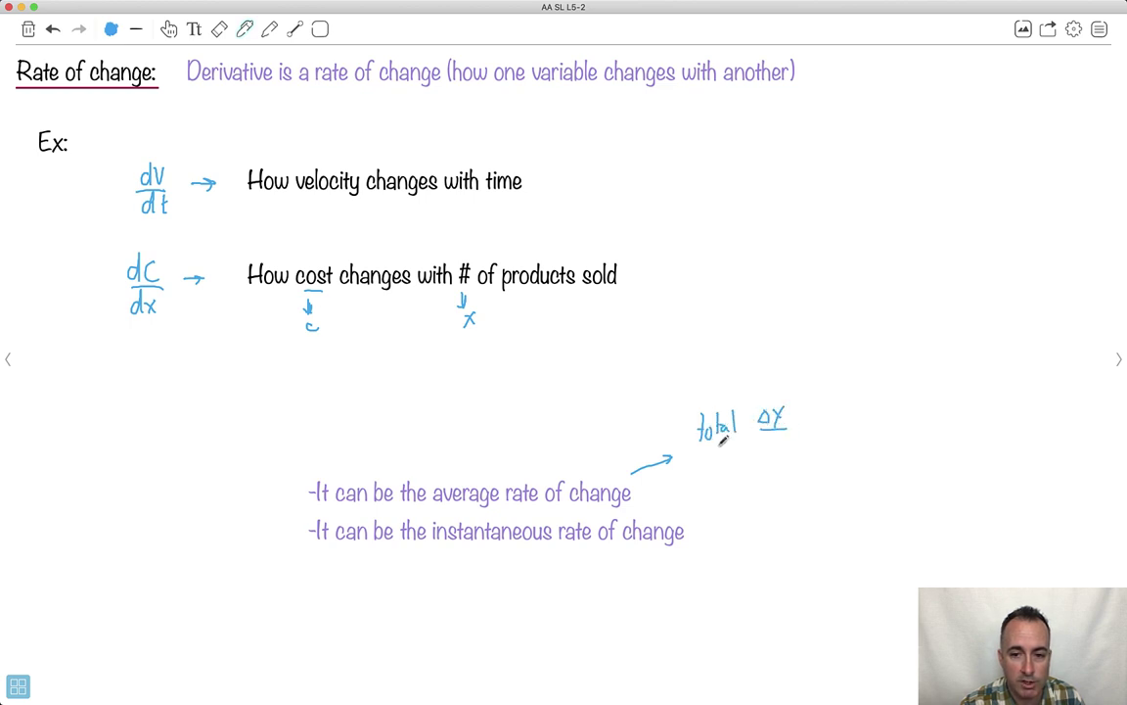
mouse_move(705, 450)
mouse_down()
mouse_move(708, 461)
mouse_move(762, 454)
mouse_move(781, 437)
mouse_move(775, 458)
mouse_up()
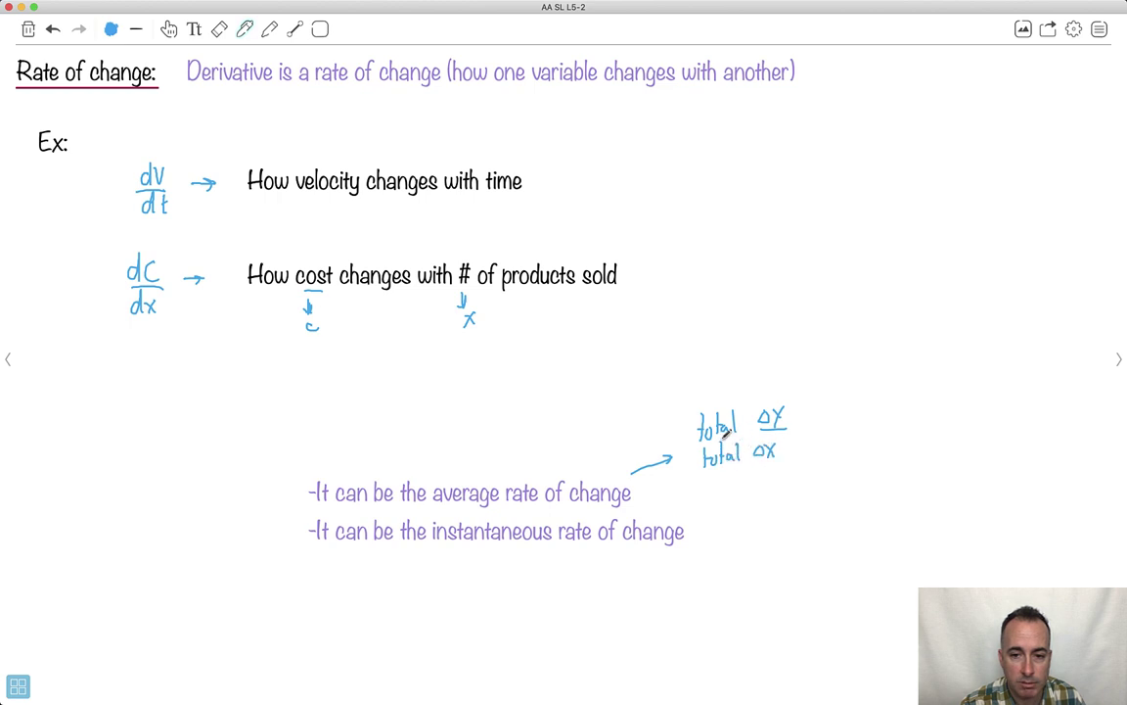
drag(700, 439, 787, 428)
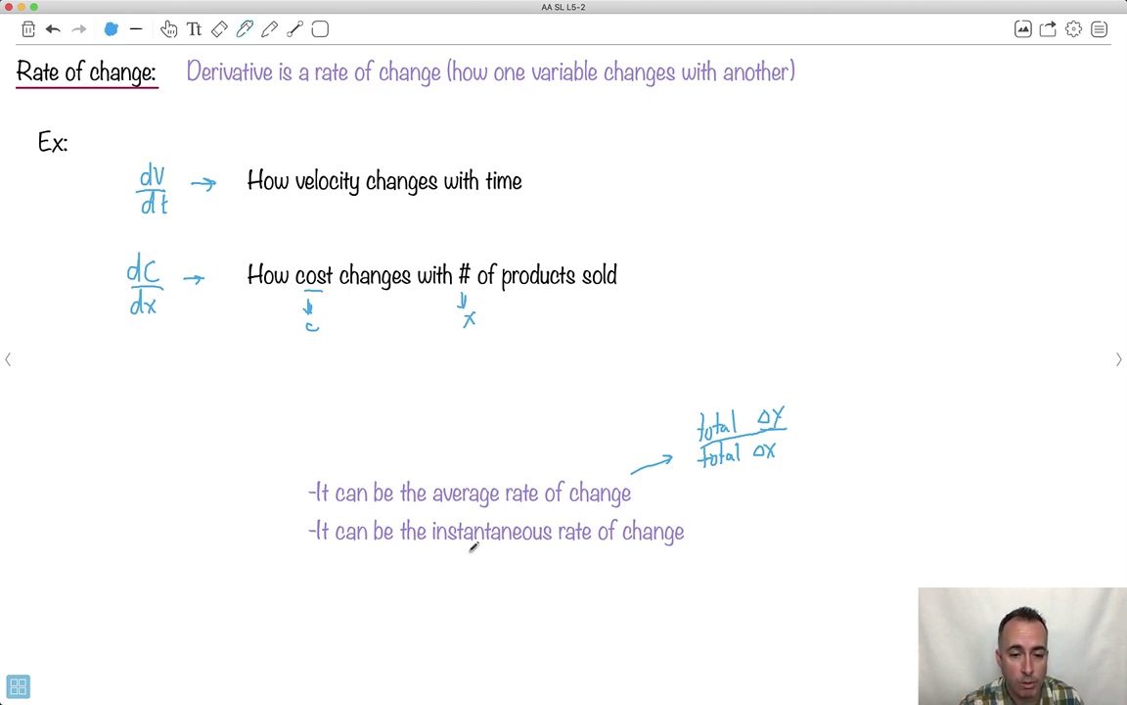
mouse_move(465, 550)
mouse_down()
mouse_move(540, 550)
mouse_move(521, 580)
mouse_move(584, 580)
mouse_up()
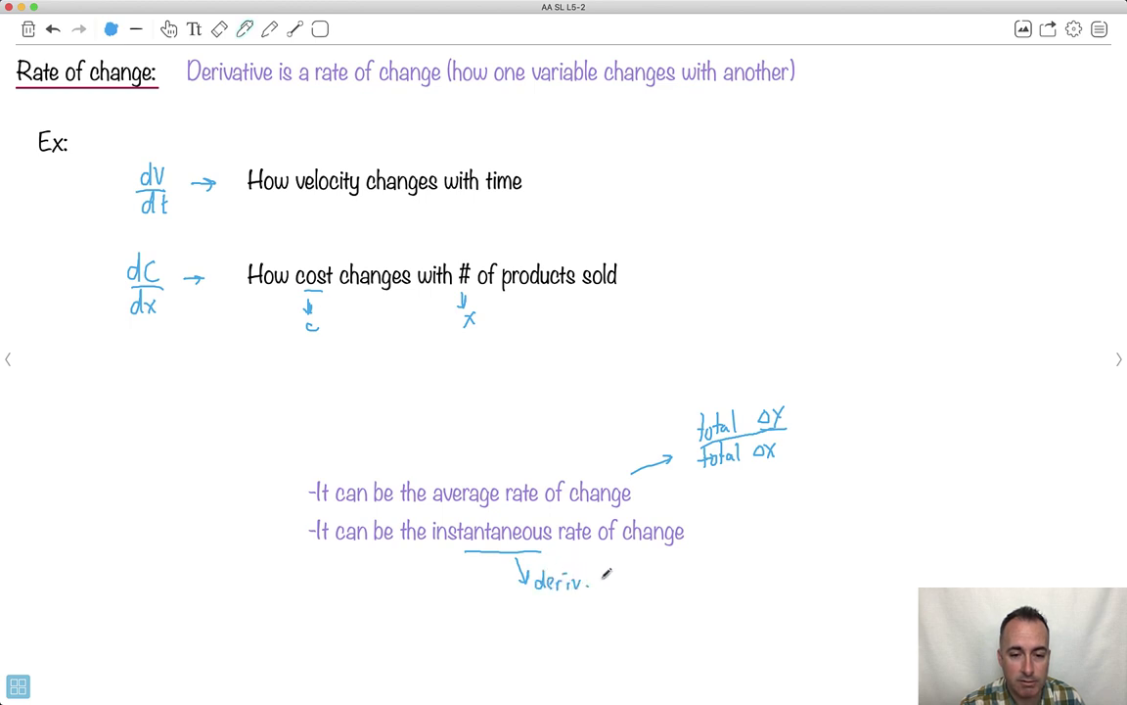
mouse_move(606, 574)
mouse_down()
mouse_move(617, 559)
mouse_move(665, 575)
mouse_move(694, 560)
mouse_up()
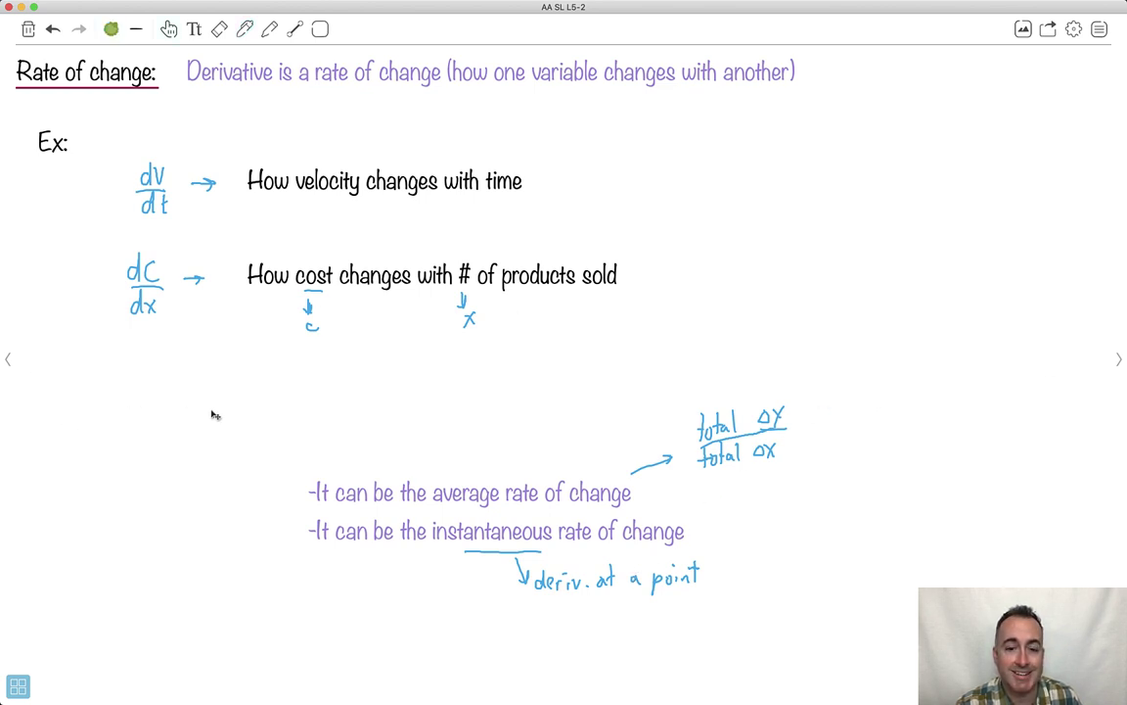
On the pay-rate page, underline 'A works' in blue, label A), and mark $94.25 as P and 13 hours as h
click(1122, 358)
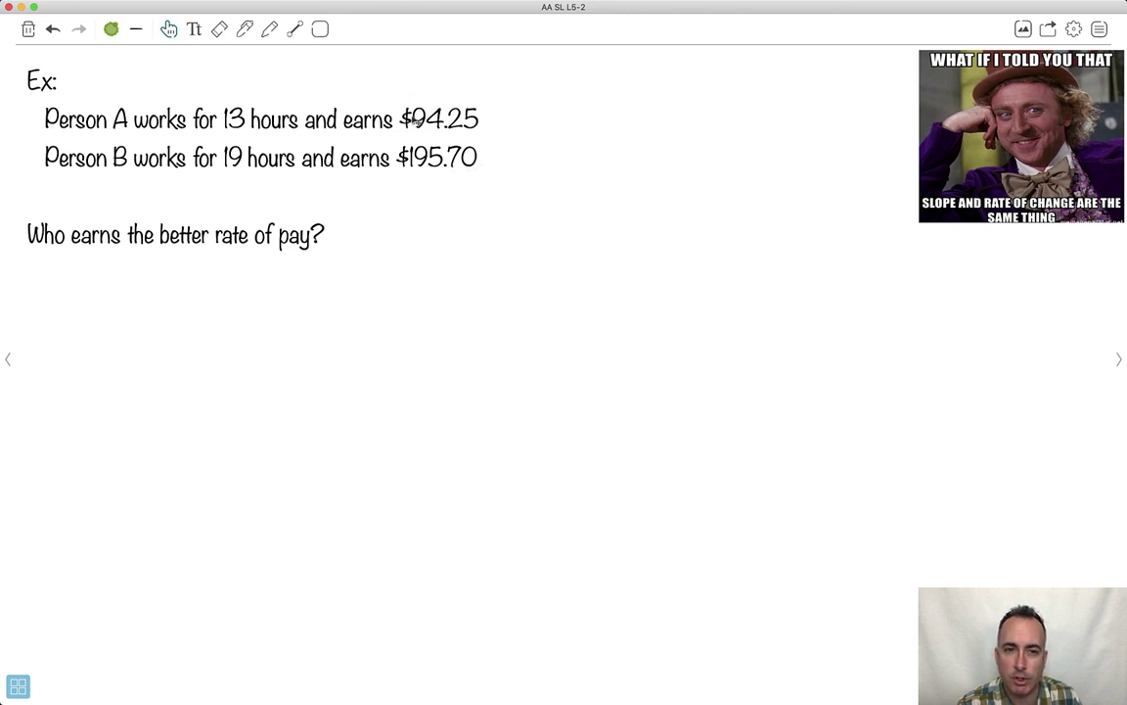
click(111, 29)
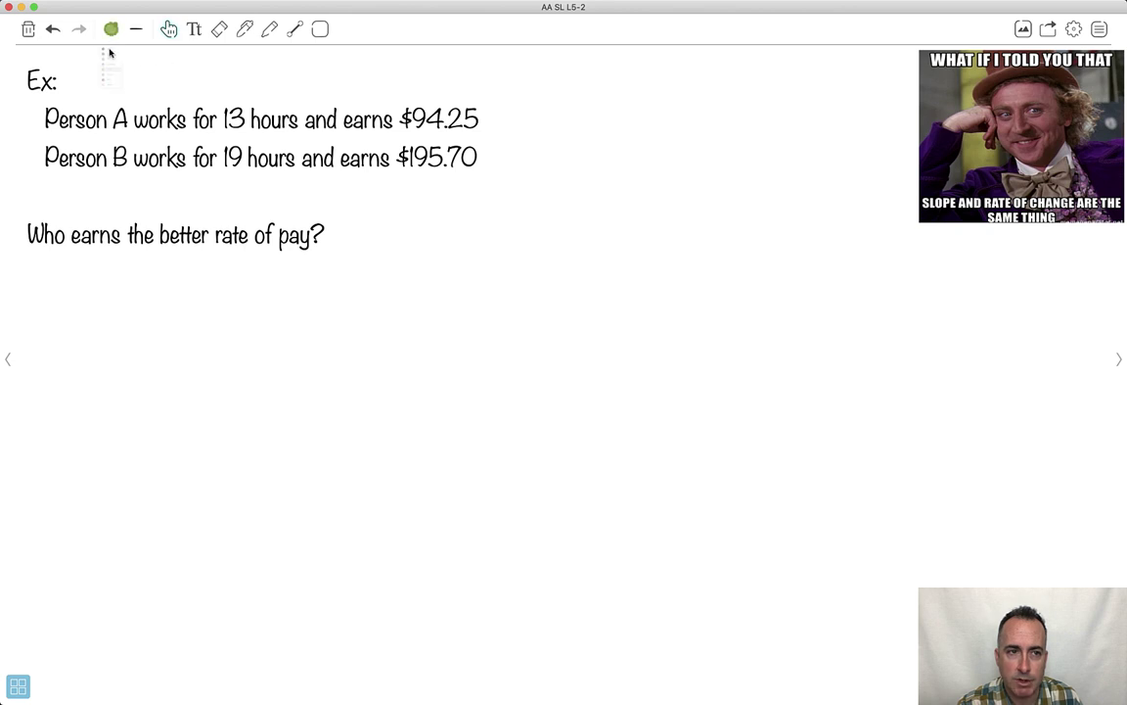
click(98, 138)
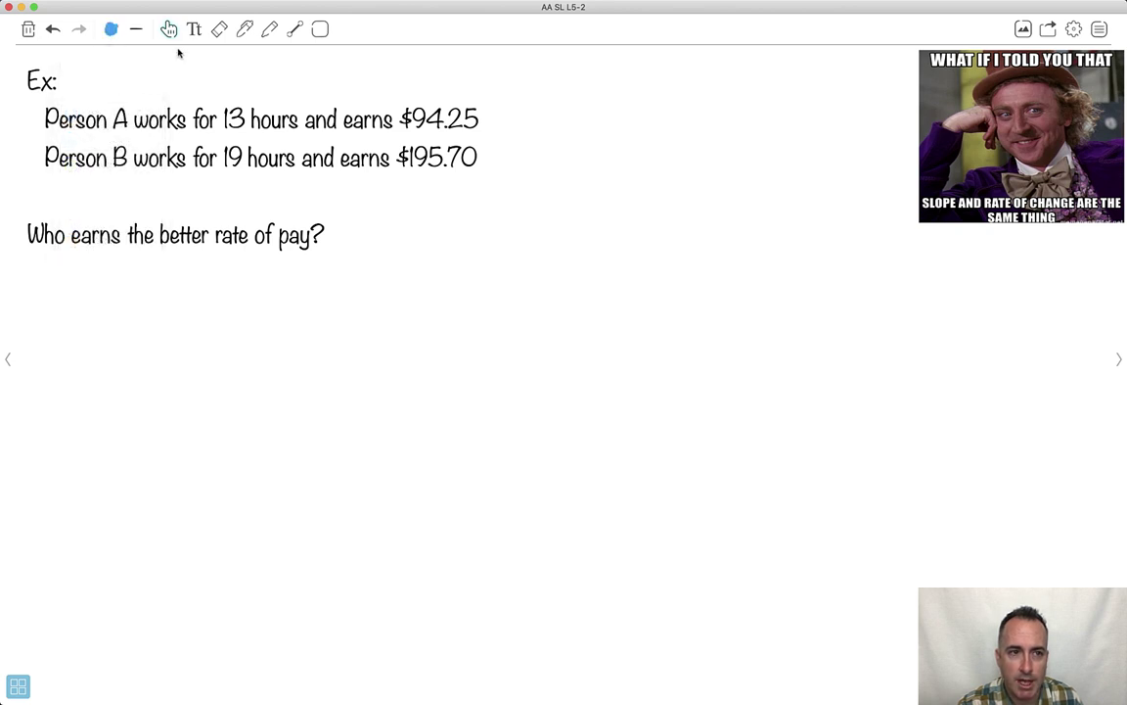
click(243, 33)
drag(95, 135, 157, 139)
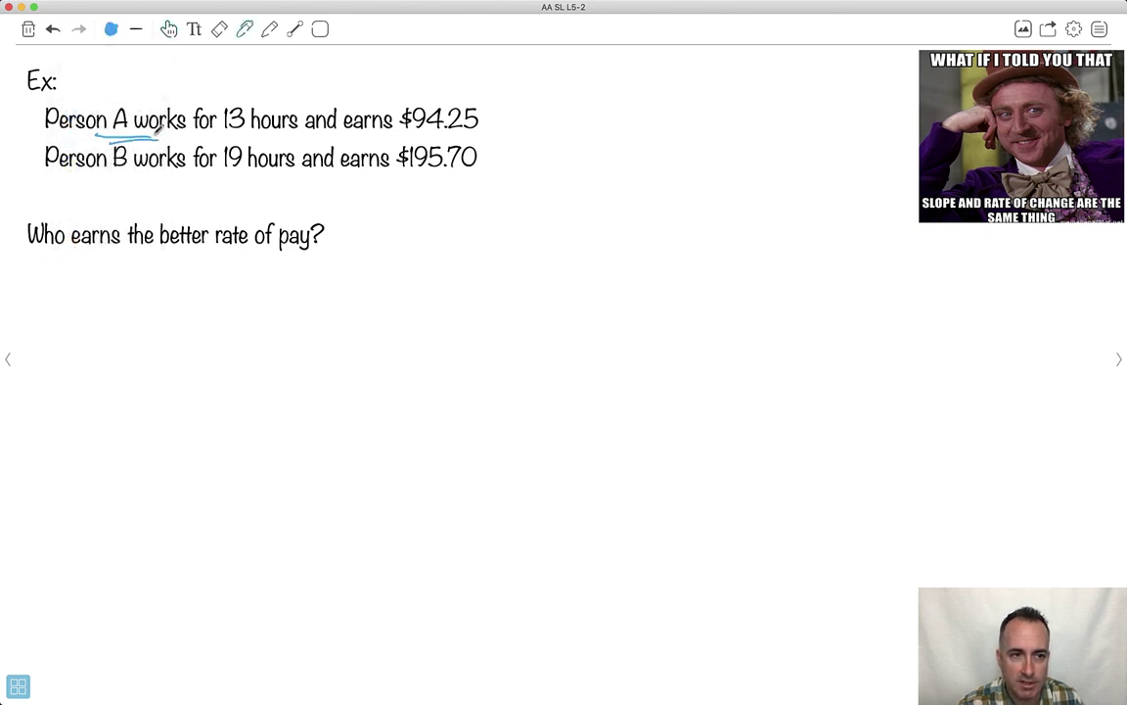
mouse_move(163, 308)
mouse_down()
mouse_move(179, 278)
mouse_move(177, 310)
mouse_up()
drag(166, 296, 182, 313)
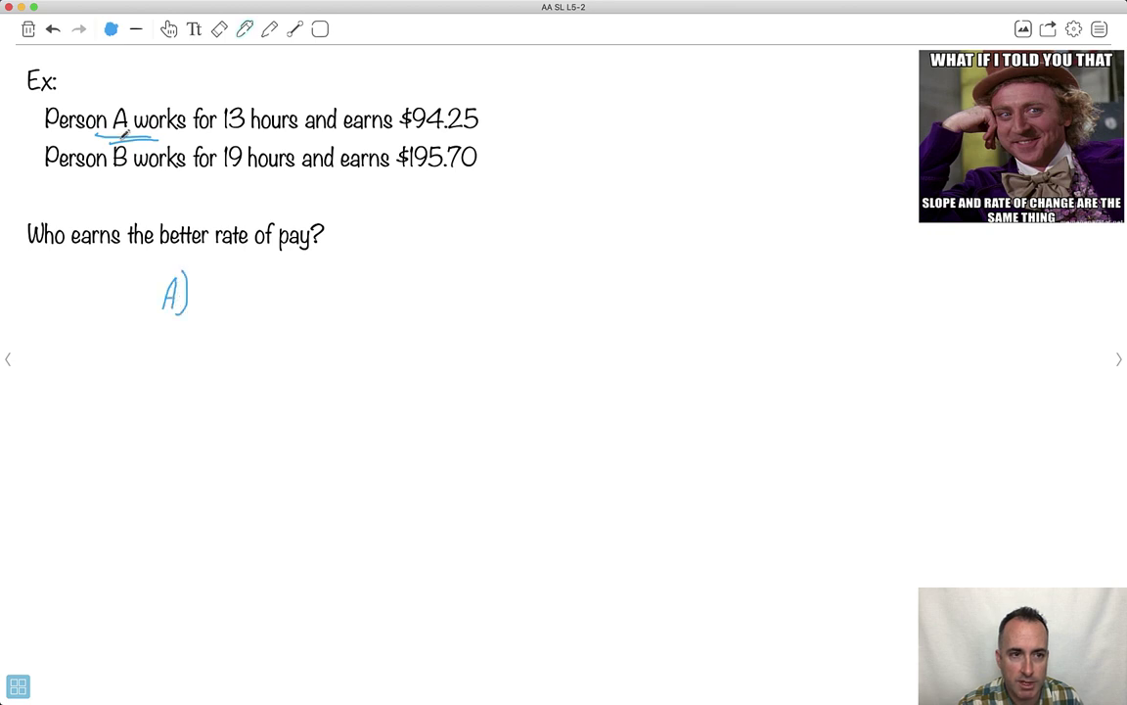
mouse_move(448, 75)
mouse_down()
mouse_move(428, 91)
mouse_move(462, 61)
mouse_up()
mouse_move(283, 77)
mouse_down()
mouse_move(262, 97)
mouse_move(275, 96)
mouse_up()
drag(294, 62, 302, 78)
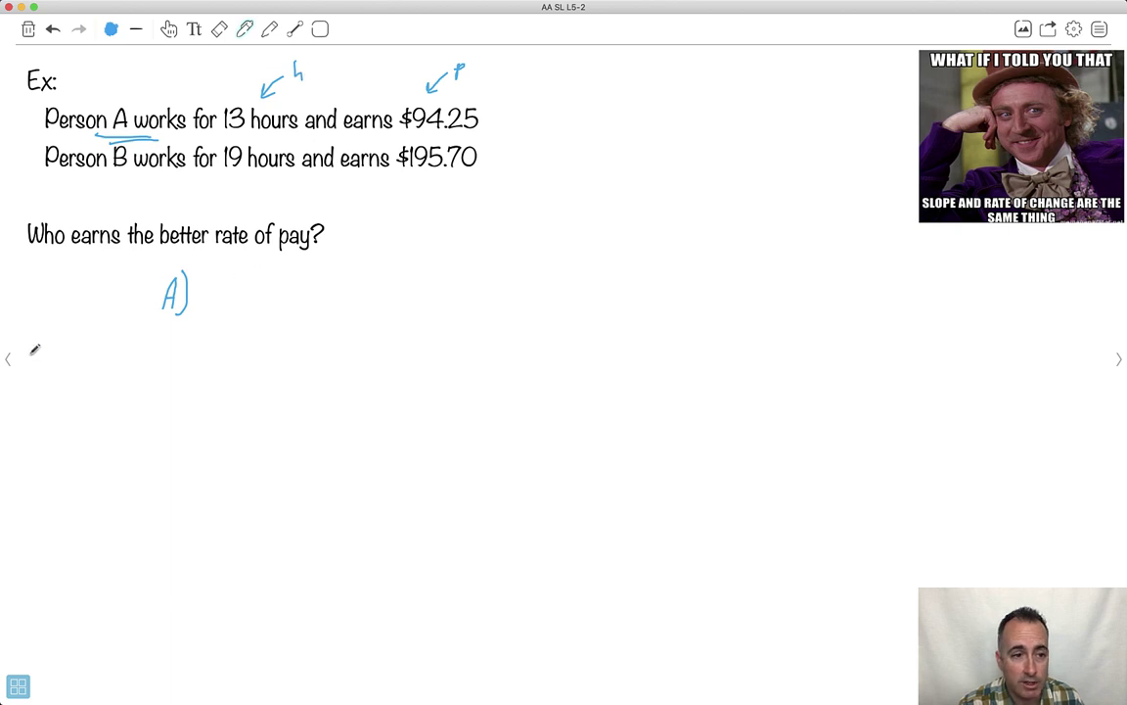
Write dP/dh = 94.25/13 = beside A)
click(8, 357)
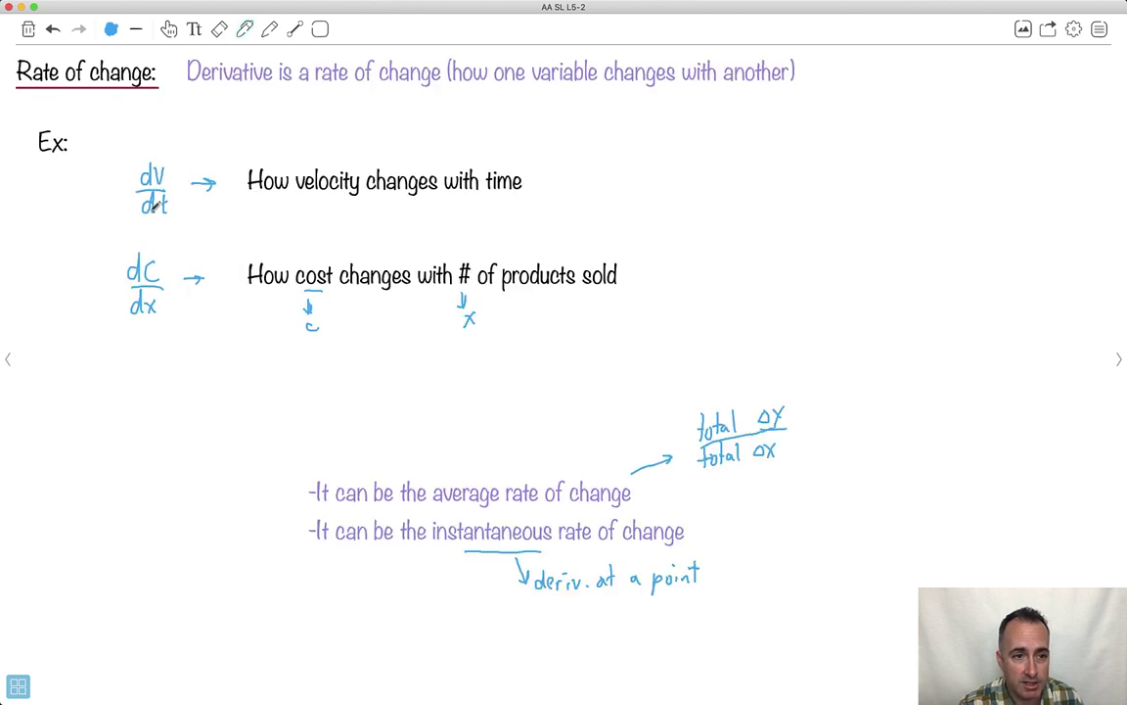
click(1118, 358)
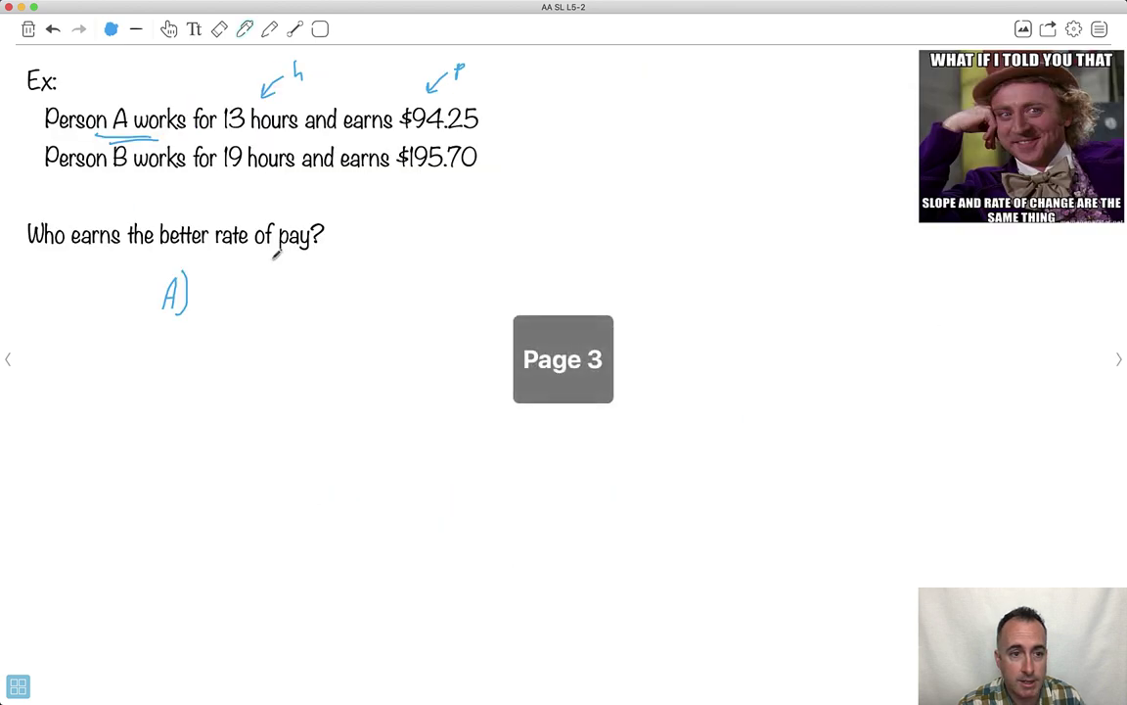
mouse_move(240, 280)
mouse_down()
mouse_move(255, 304)
mouse_move(238, 334)
mouse_move(253, 334)
mouse_move(284, 298)
mouse_move(331, 290)
mouse_up()
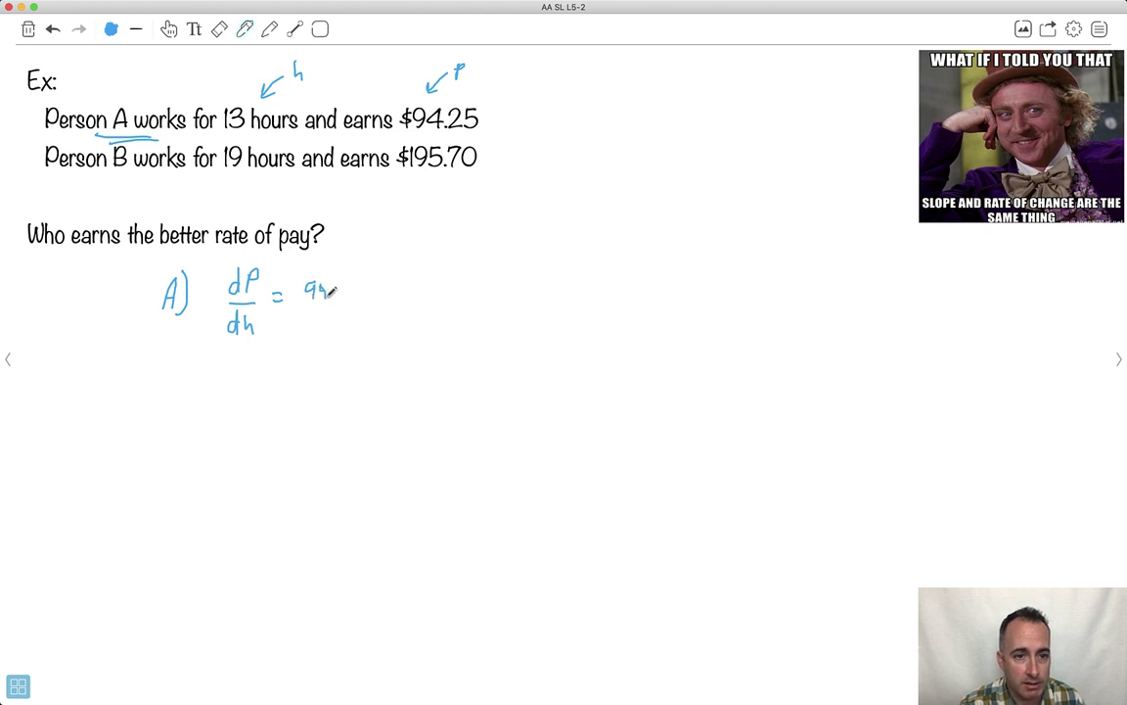
click(52, 30)
mouse_move(324, 280)
mouse_down()
mouse_move(325, 295)
mouse_move(359, 301)
mouse_move(328, 333)
mouse_up()
click(333, 293)
drag(335, 316, 336, 332)
drag(378, 288, 391, 287)
drag(378, 296, 391, 294)
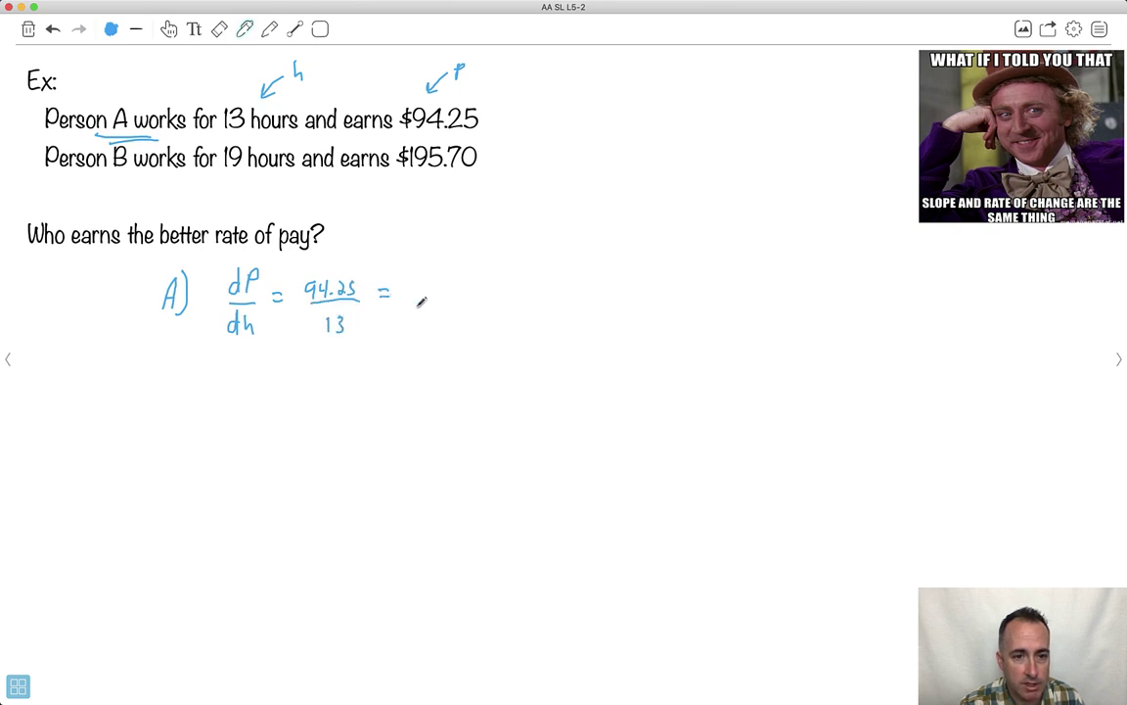
Compute 94.25 ÷ 13 = 7.25 on a new TI-Nspire calculator page
click(538, 658)
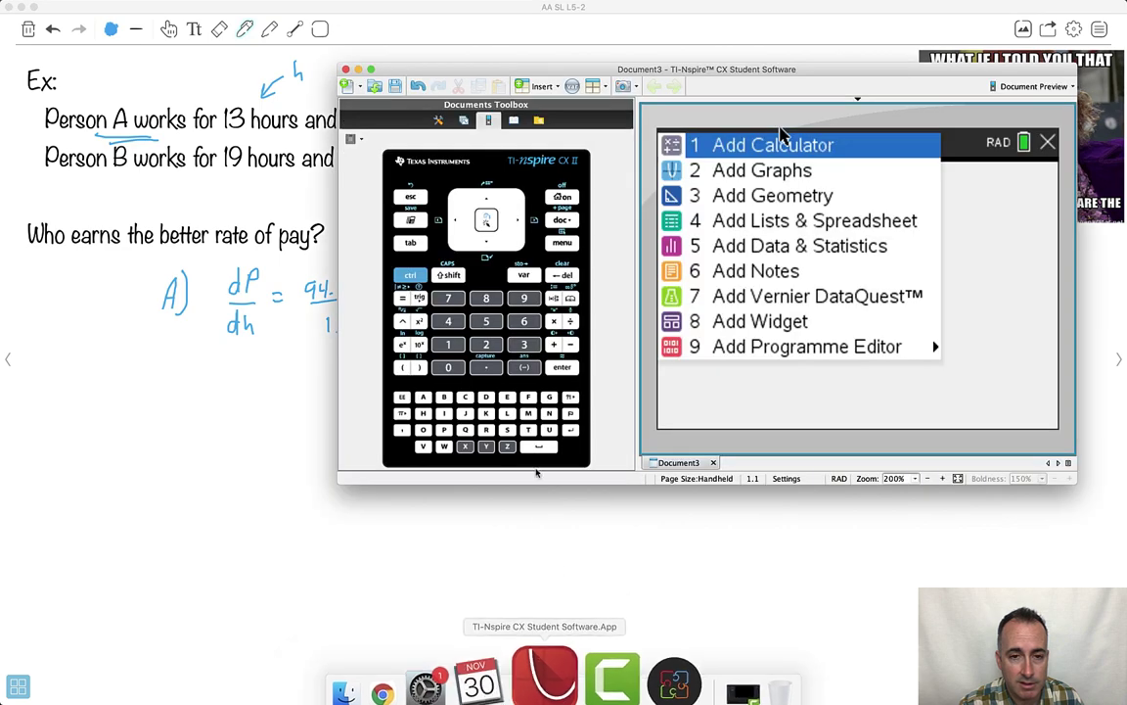
key(Down)
key(Down)
click(740, 145)
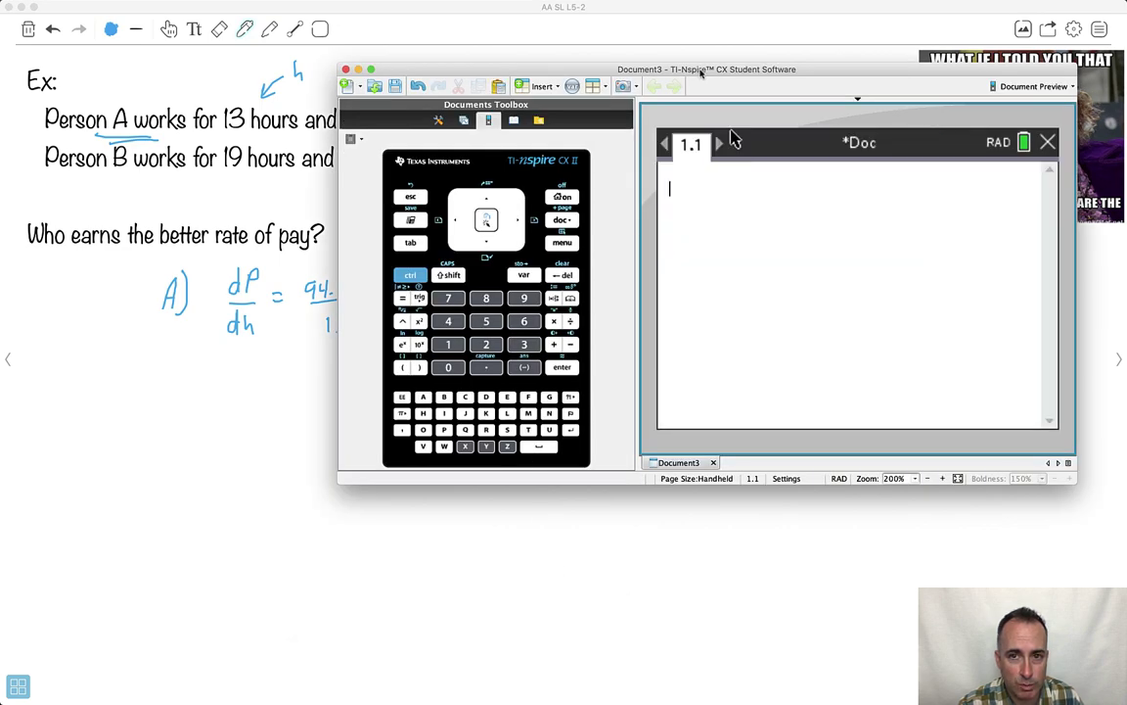
drag(632, 64, 743, 44)
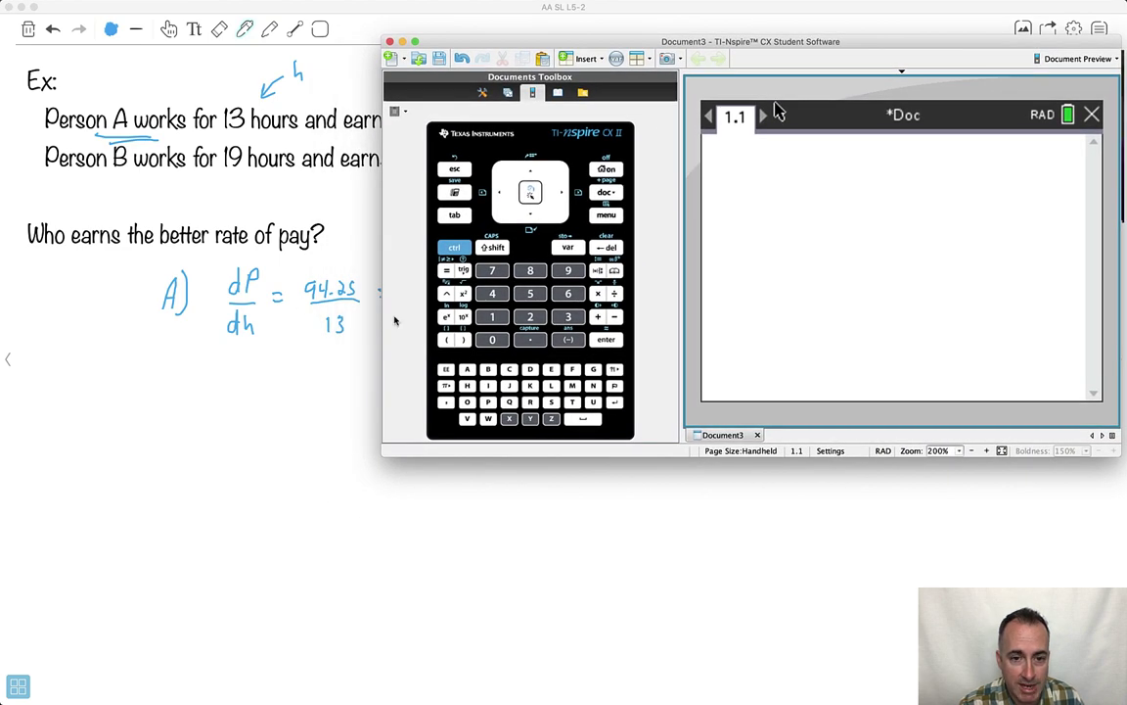
click(567, 270)
click(492, 294)
click(531, 339)
click(530, 316)
click(530, 293)
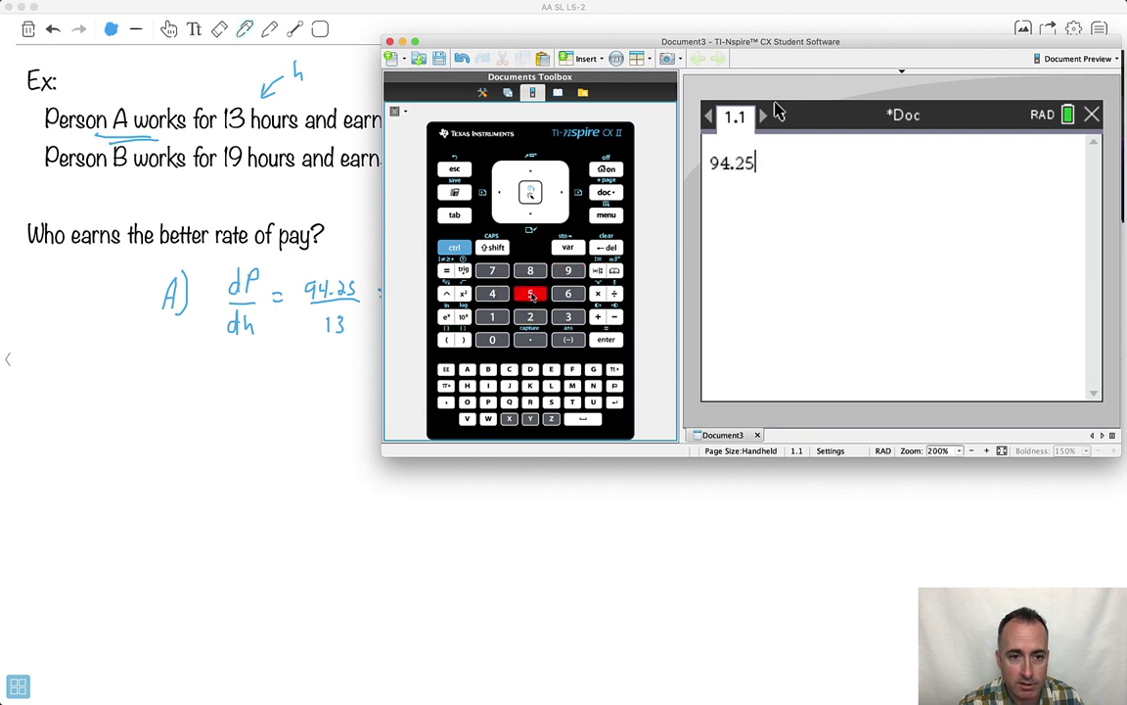
click(615, 293)
click(492, 316)
click(567, 316)
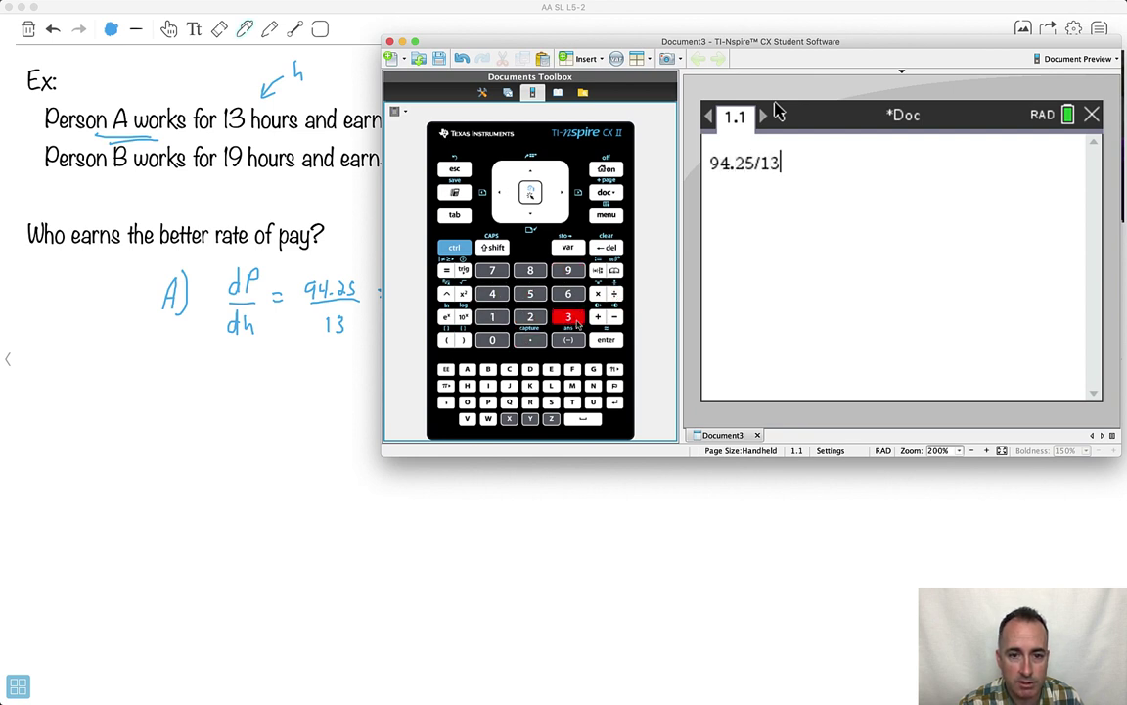
click(606, 339)
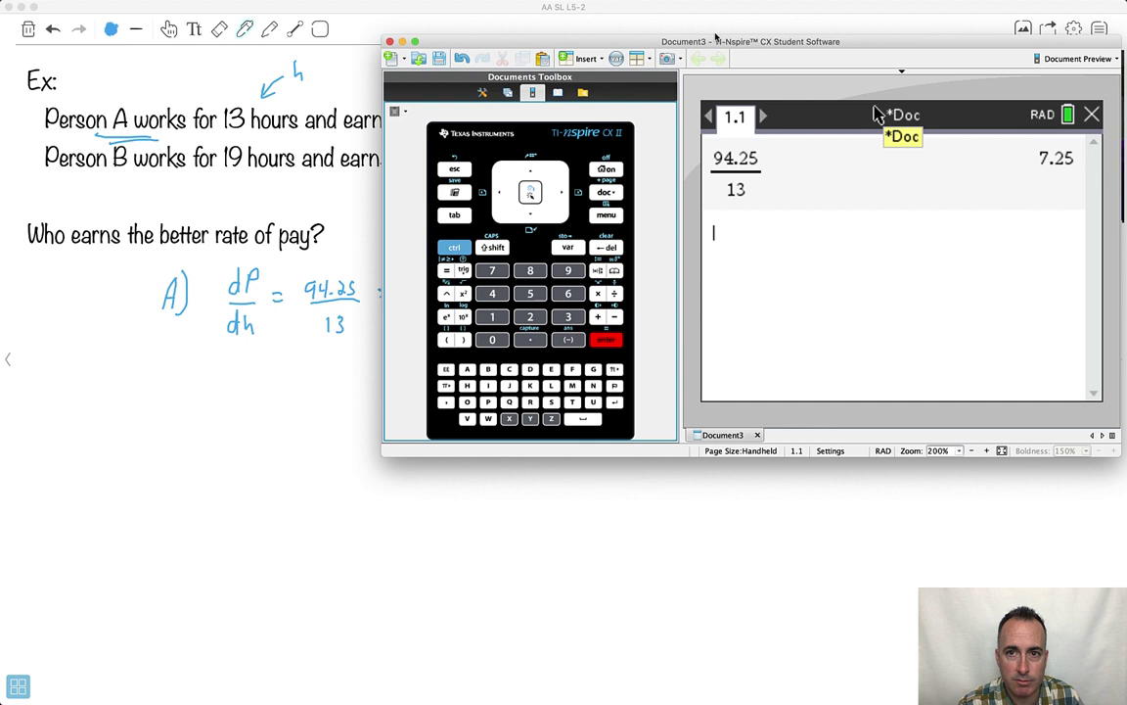
Write $7.25 after Person A's equals sign in the notes
key(super+Tab)
mouse_move(421, 278)
mouse_down()
mouse_move(444, 286)
mouse_move(458, 290)
mouse_move(519, 294)
mouse_up()
click(452, 292)
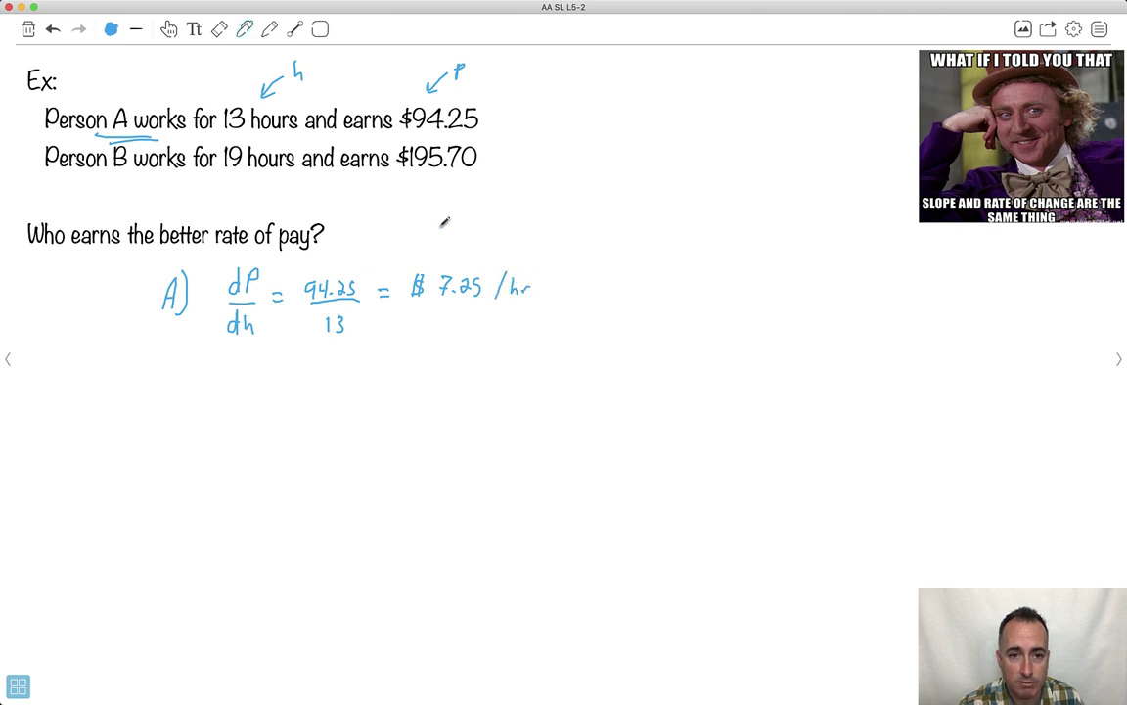
Box Person A's $7.25/hr, then in green underline 'B works' and write B) dP/dh = 195.70/19
mouse_move(397, 263)
mouse_down()
mouse_move(396, 311)
mouse_move(545, 311)
mouse_move(464, 244)
mouse_move(403, 247)
mouse_move(423, 271)
mouse_up()
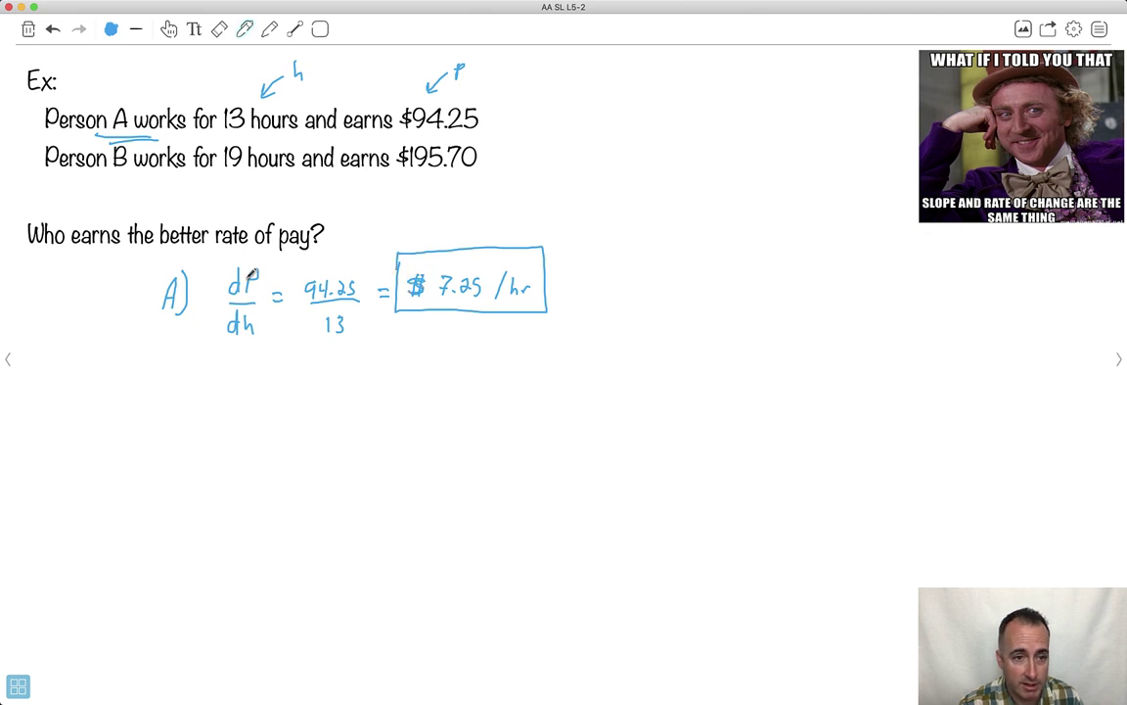
click(108, 31)
click(118, 162)
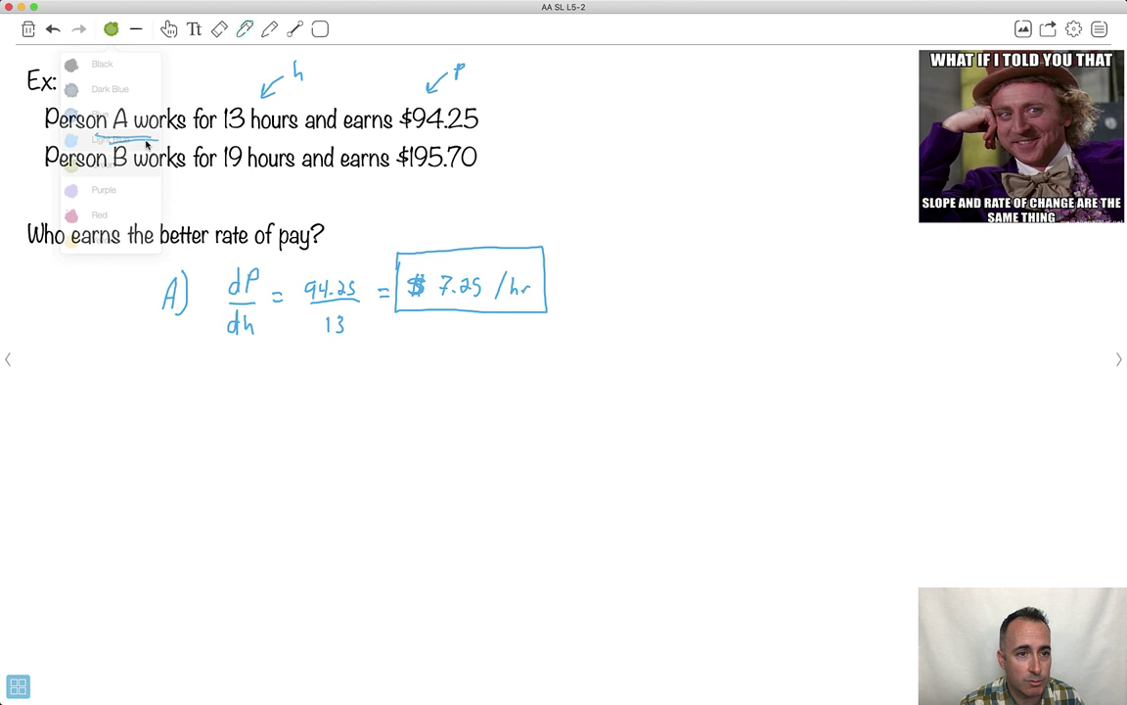
drag(115, 178, 172, 174)
mouse_move(167, 381)
mouse_down()
mouse_move(169, 418)
mouse_move(231, 382)
mouse_move(239, 405)
mouse_up()
mouse_move(238, 387)
mouse_down()
mouse_move(219, 431)
mouse_move(227, 416)
mouse_move(241, 441)
mouse_up()
mouse_move(250, 396)
mouse_down()
mouse_move(337, 403)
mouse_move(343, 389)
mouse_up()
click(325, 401)
mouse_move(350, 410)
mouse_down()
mouse_move(304, 409)
mouse_move(315, 440)
mouse_up()
Calculate 195.70 ÷ 19 = 10.3 in TI-Nspire
mouse_move(536, 696)
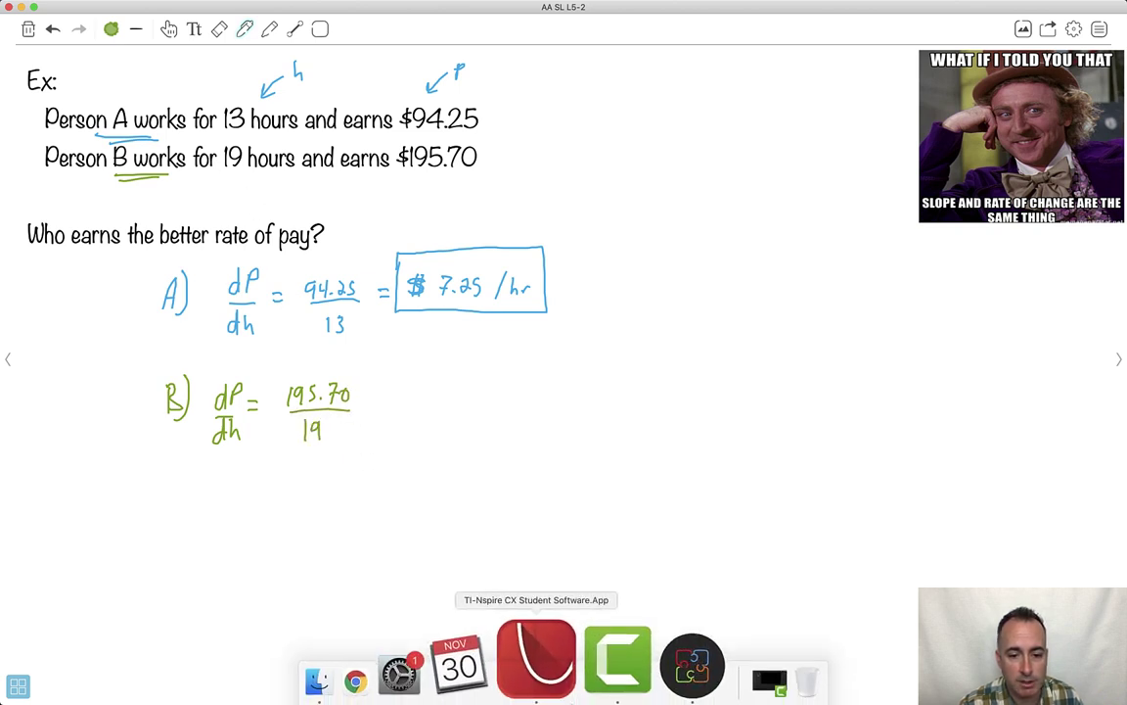
click(536, 676)
click(492, 316)
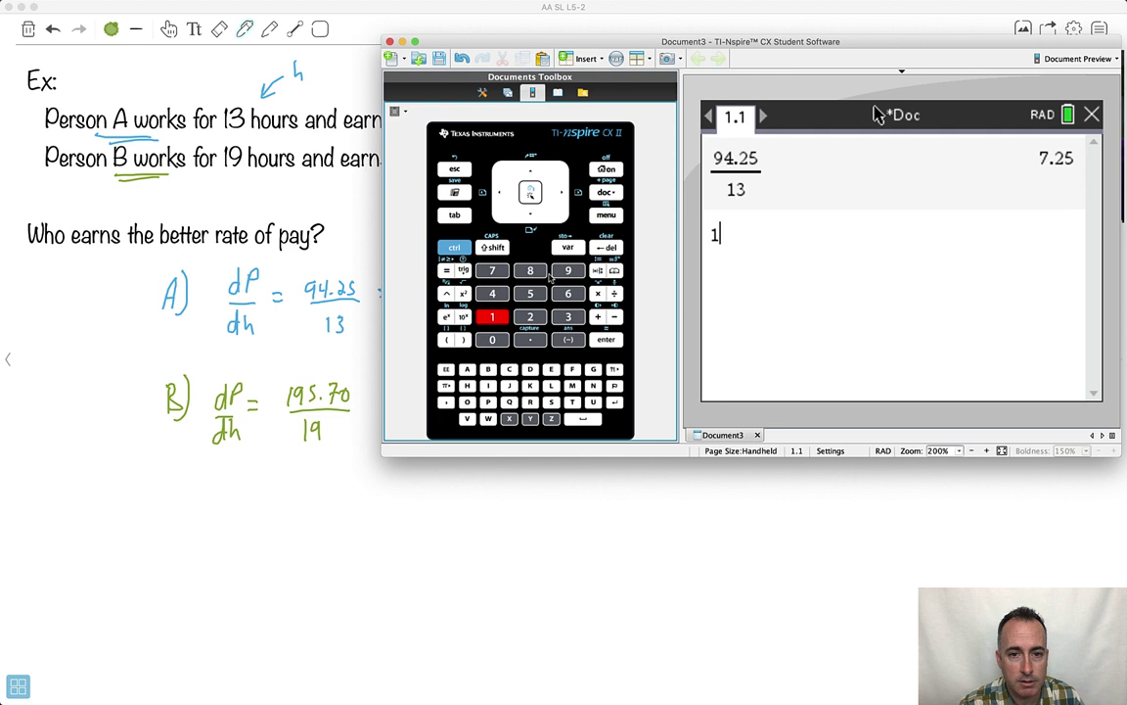
click(568, 270)
click(529, 293)
click(531, 338)
text(70/)
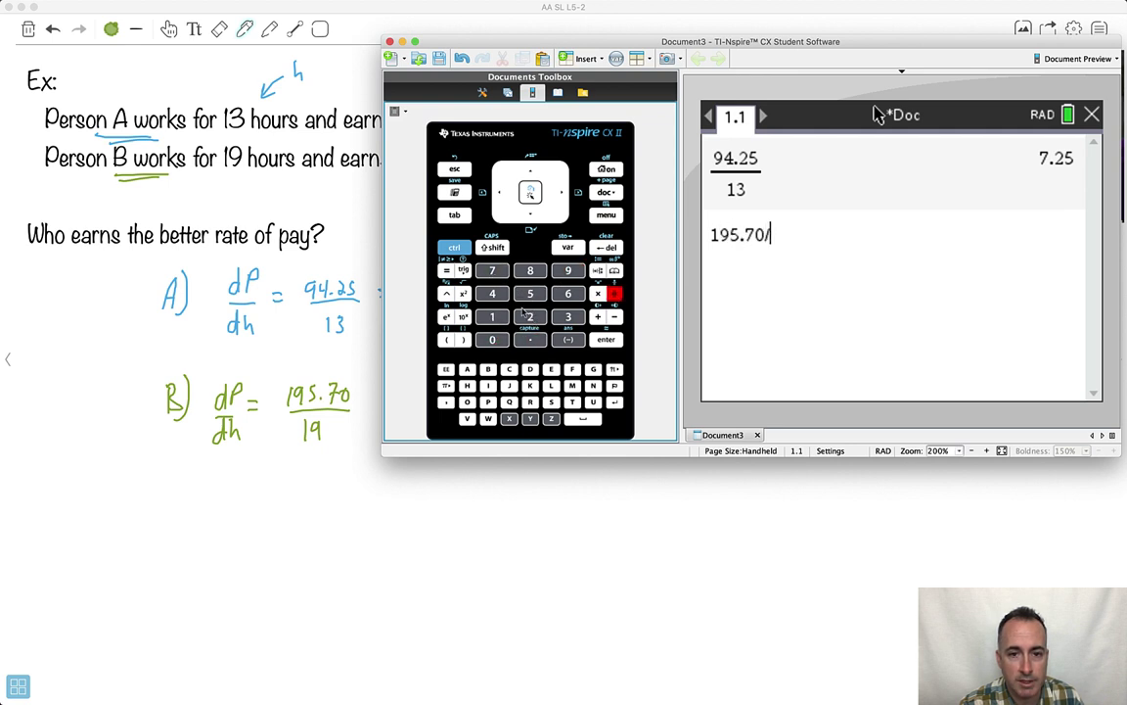
click(615, 294)
click(492, 316)
click(568, 271)
click(606, 340)
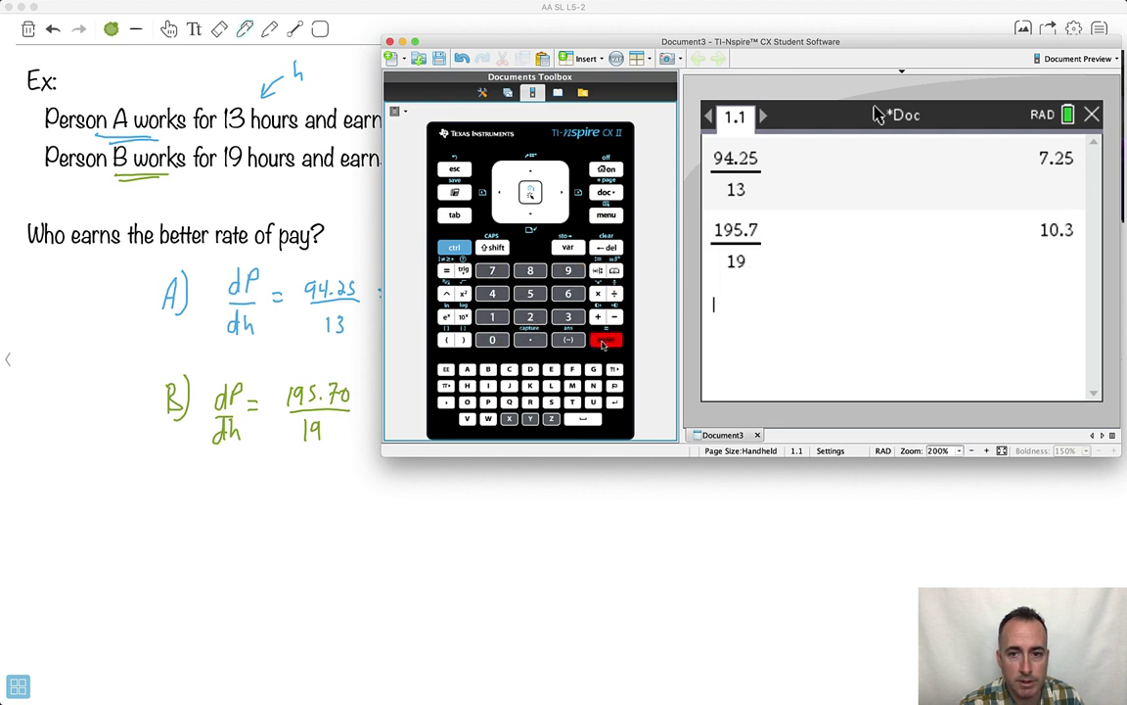
Write = $10.3 /hr after Person B's fraction in green and box it
click(464, 23)
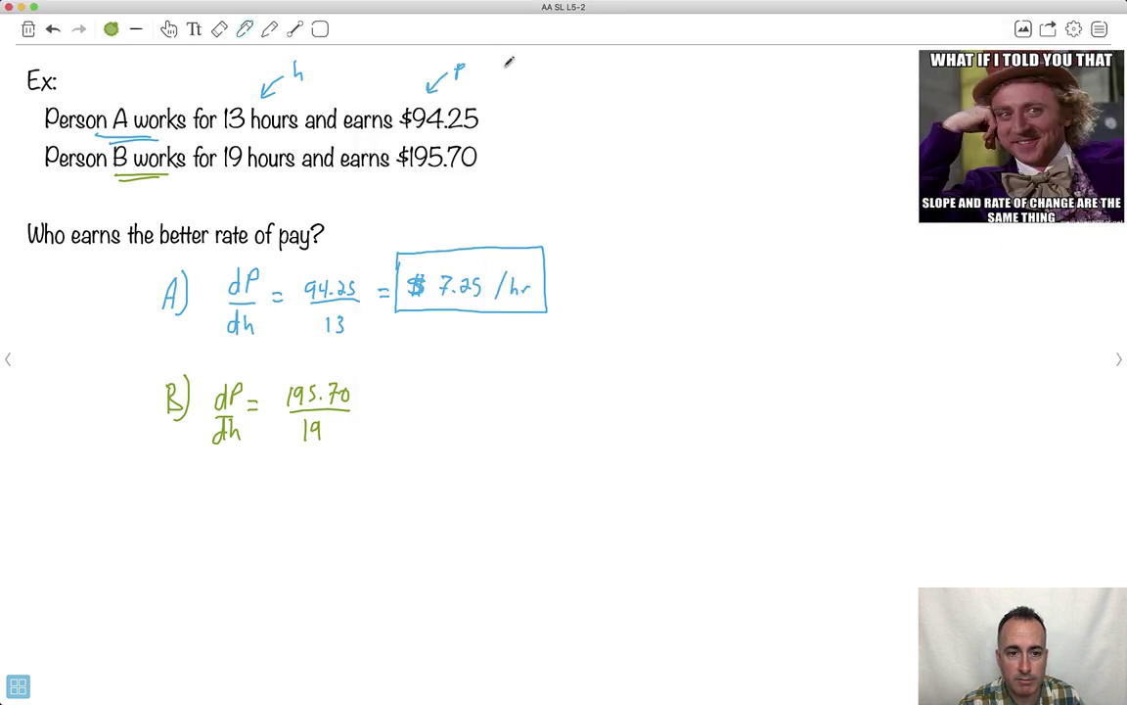
drag(378, 395, 392, 395)
mouse_move(378, 400)
mouse_down()
mouse_move(427, 406)
mouse_move(438, 391)
mouse_move(457, 402)
mouse_move(413, 408)
mouse_up()
click(449, 402)
mouse_move(489, 384)
mouse_down()
mouse_move(480, 406)
mouse_move(508, 406)
mouse_move(523, 391)
mouse_up()
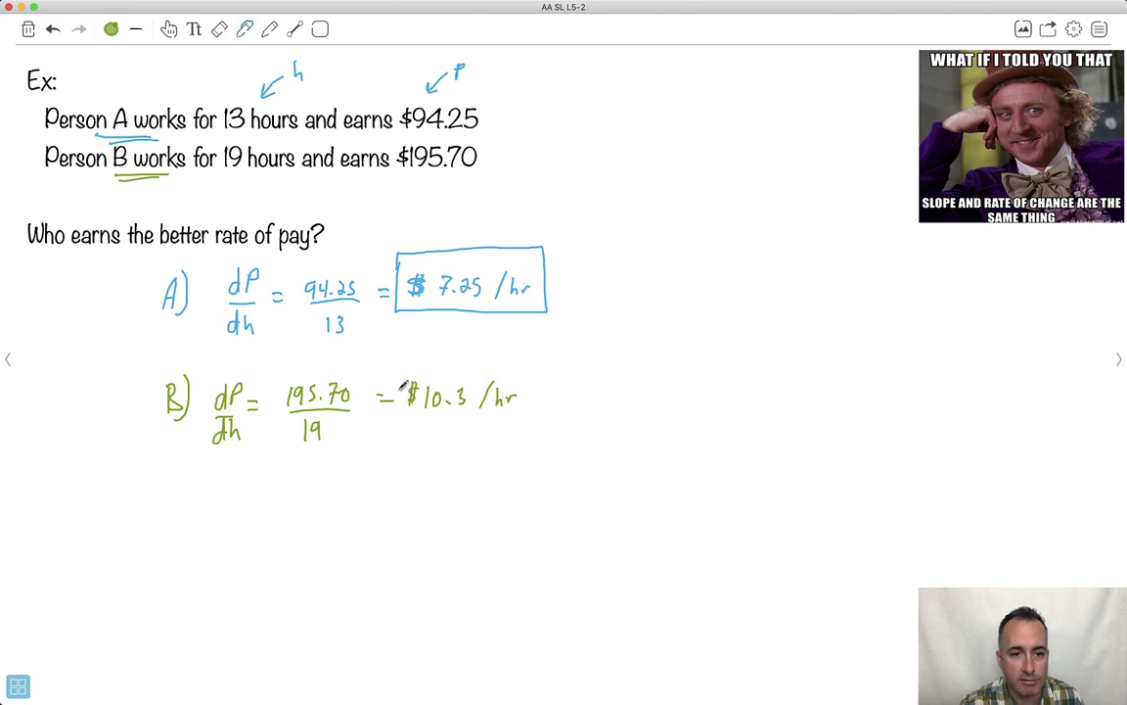
mouse_move(402, 384)
mouse_down()
mouse_move(393, 422)
mouse_move(539, 415)
mouse_move(478, 362)
mouse_move(400, 364)
mouse_move(395, 385)
mouse_up()
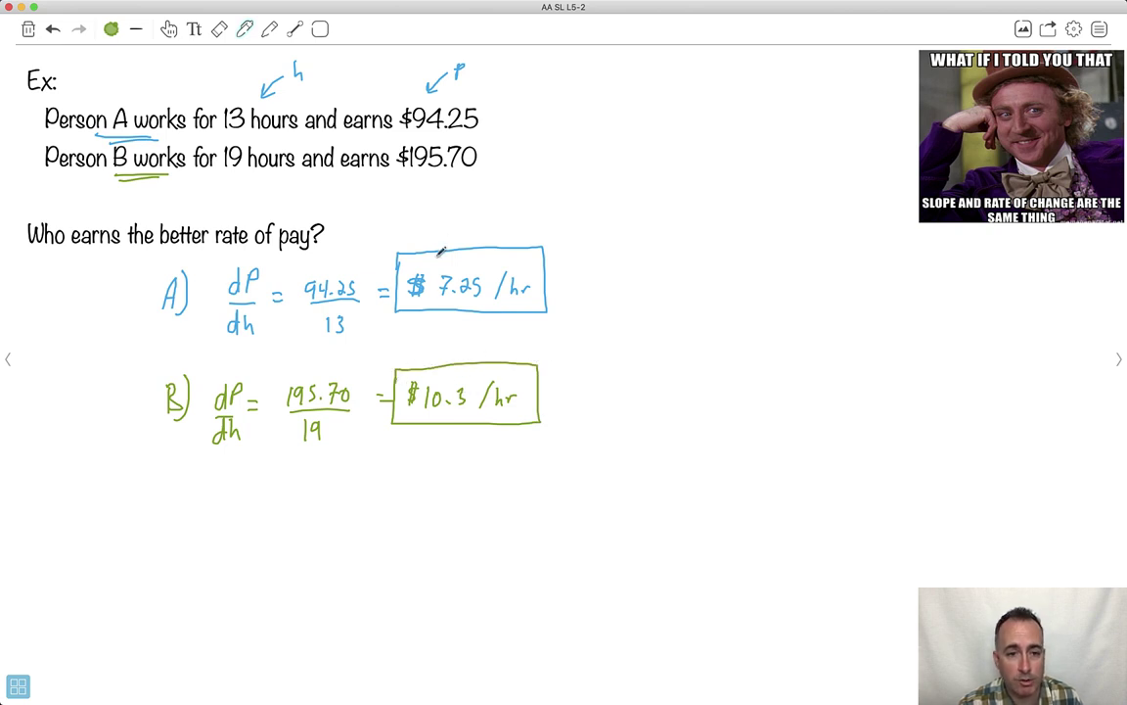
Page back to page 1, then forward through the rate-of-change and pay-rate pages to Limits
click(10, 358)
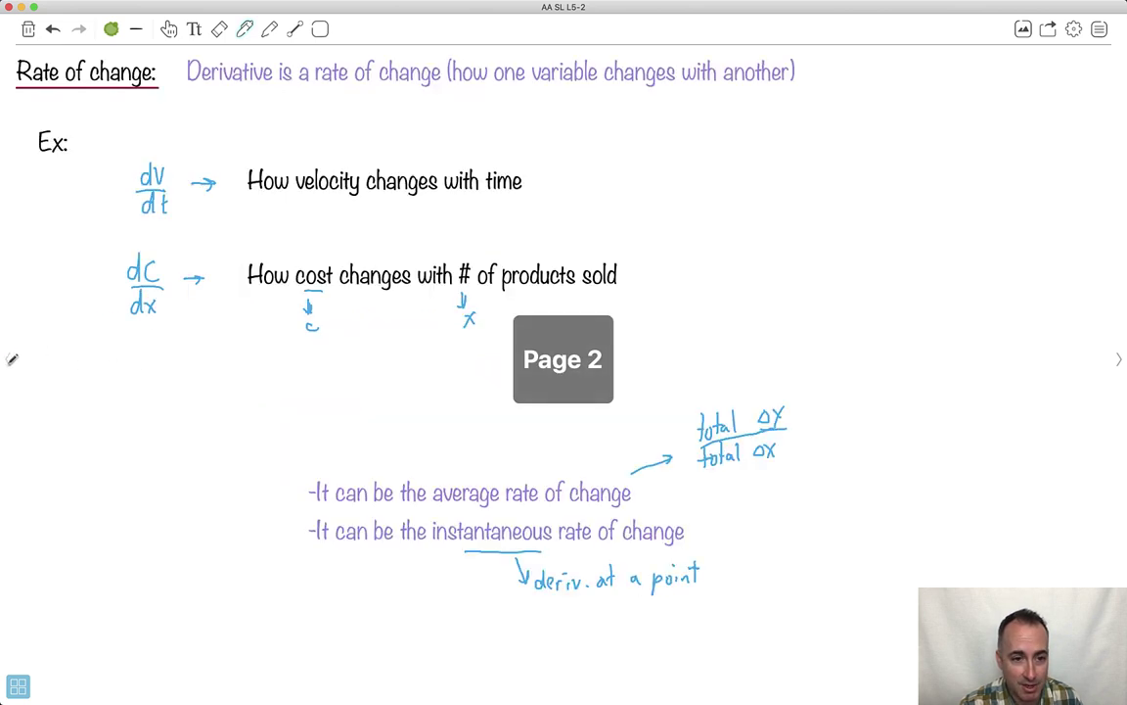
click(9, 356)
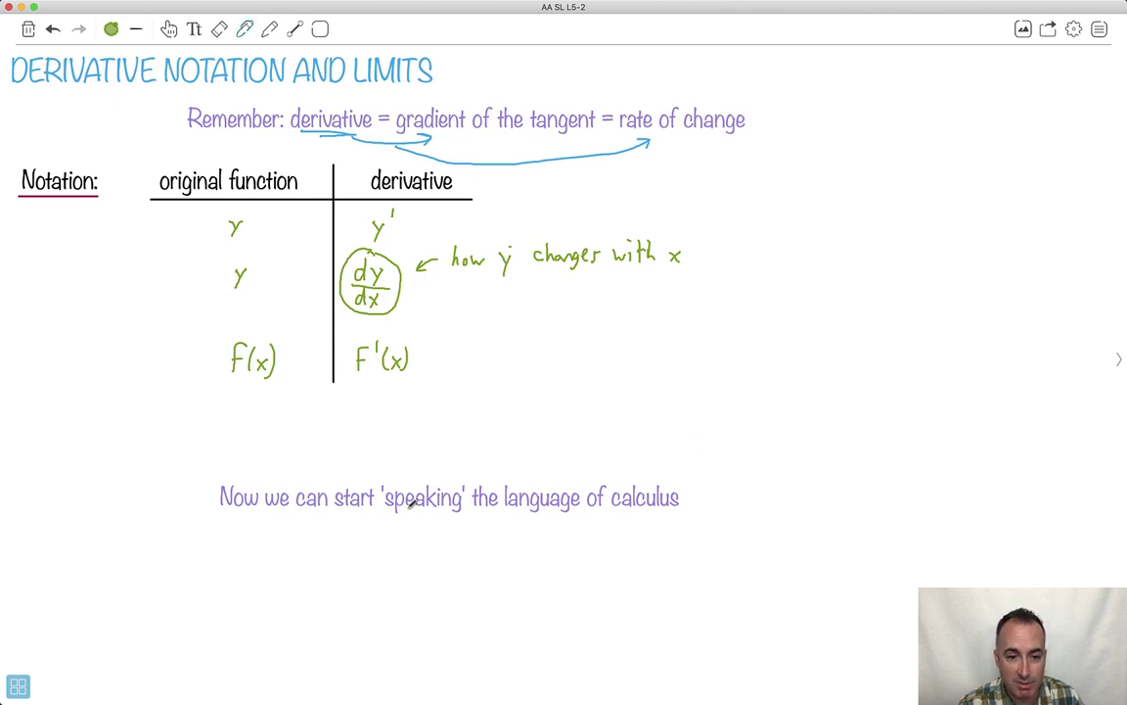
click(1119, 358)
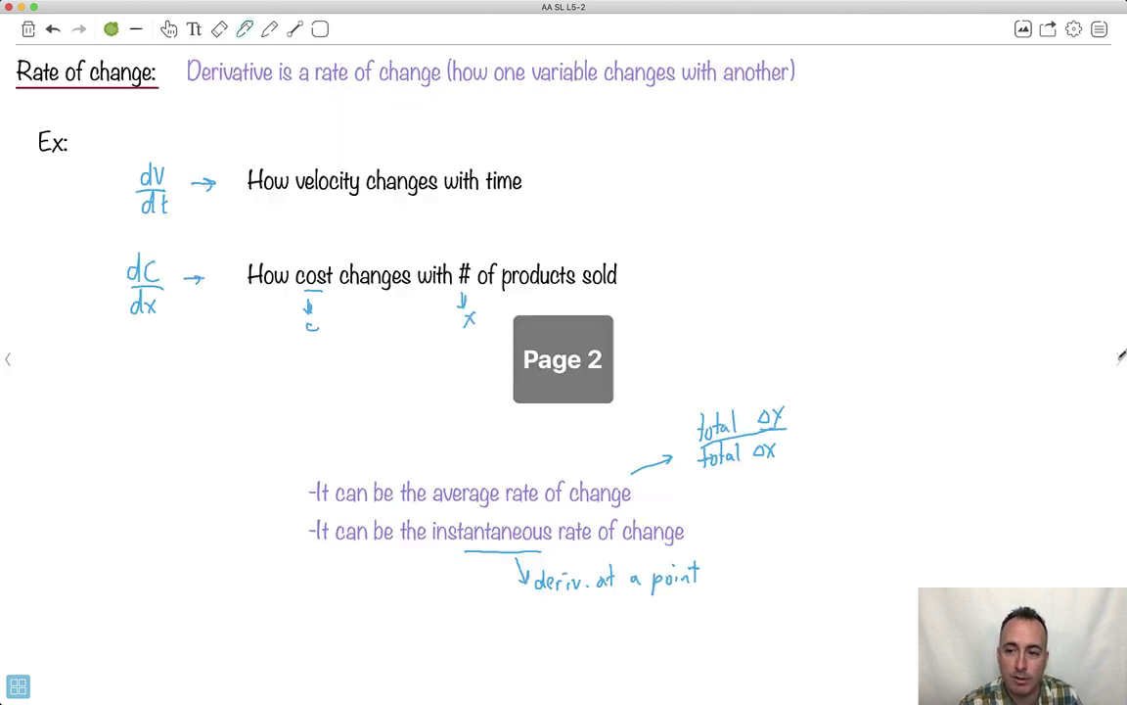
click(1119, 358)
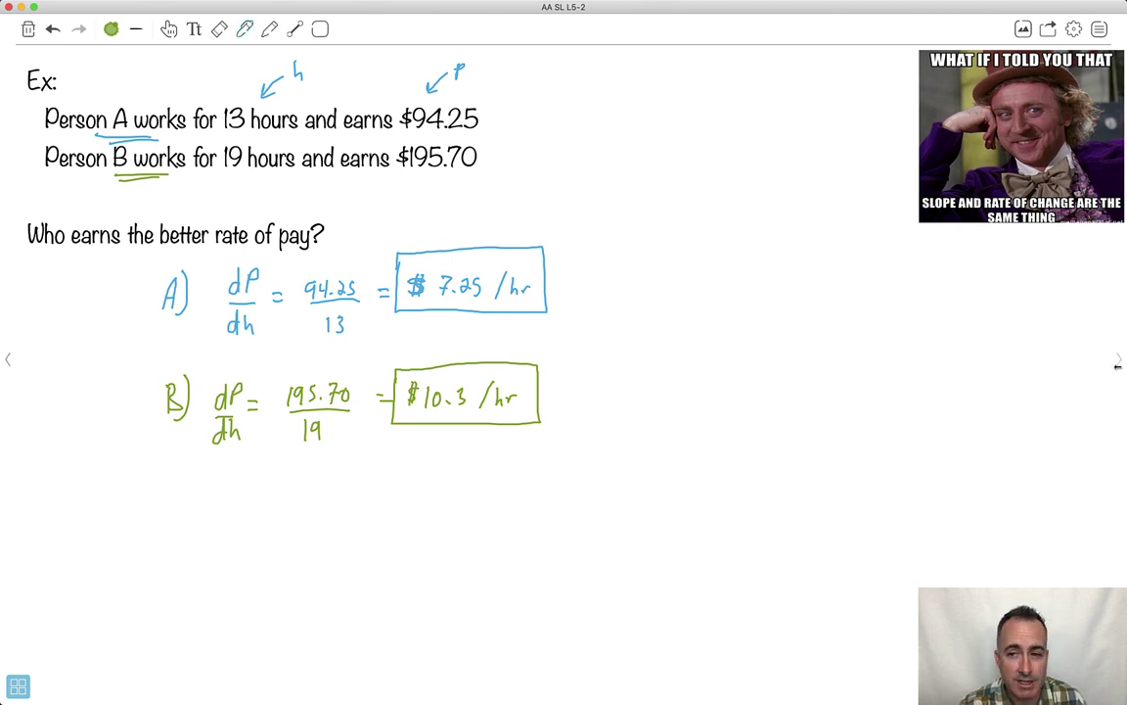
click(1119, 358)
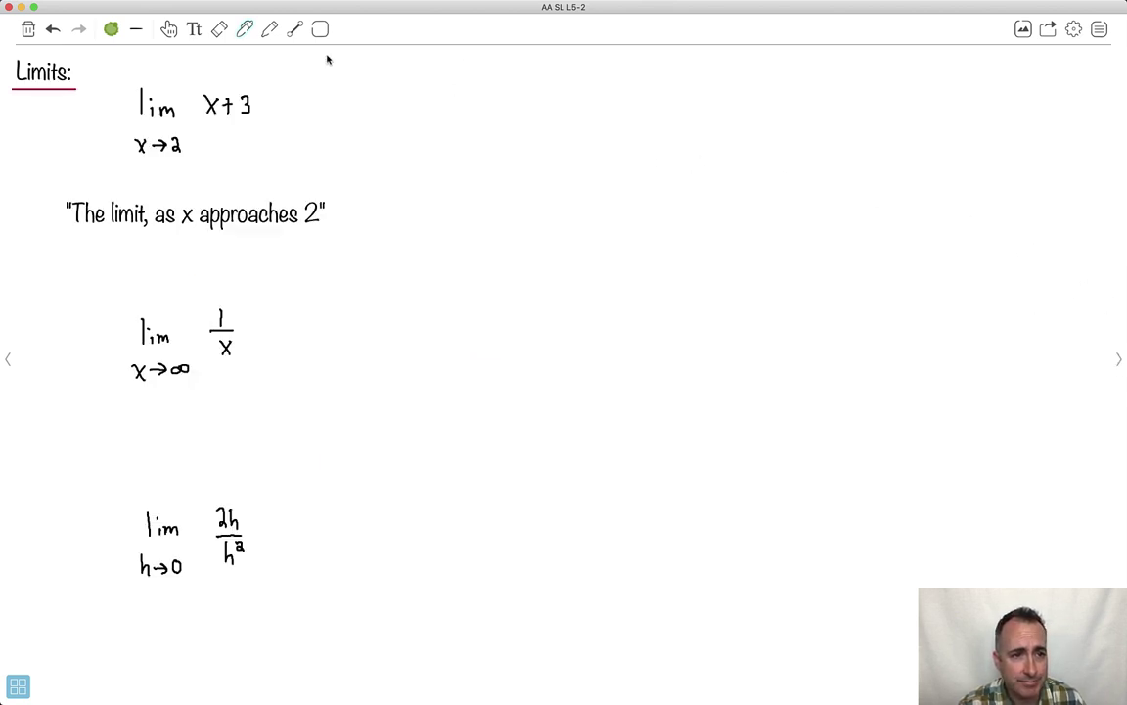
Switch the pen to light blue, brace the limit phrase, arrow it to x→2, and circle lim x→2
click(112, 30)
click(98, 65)
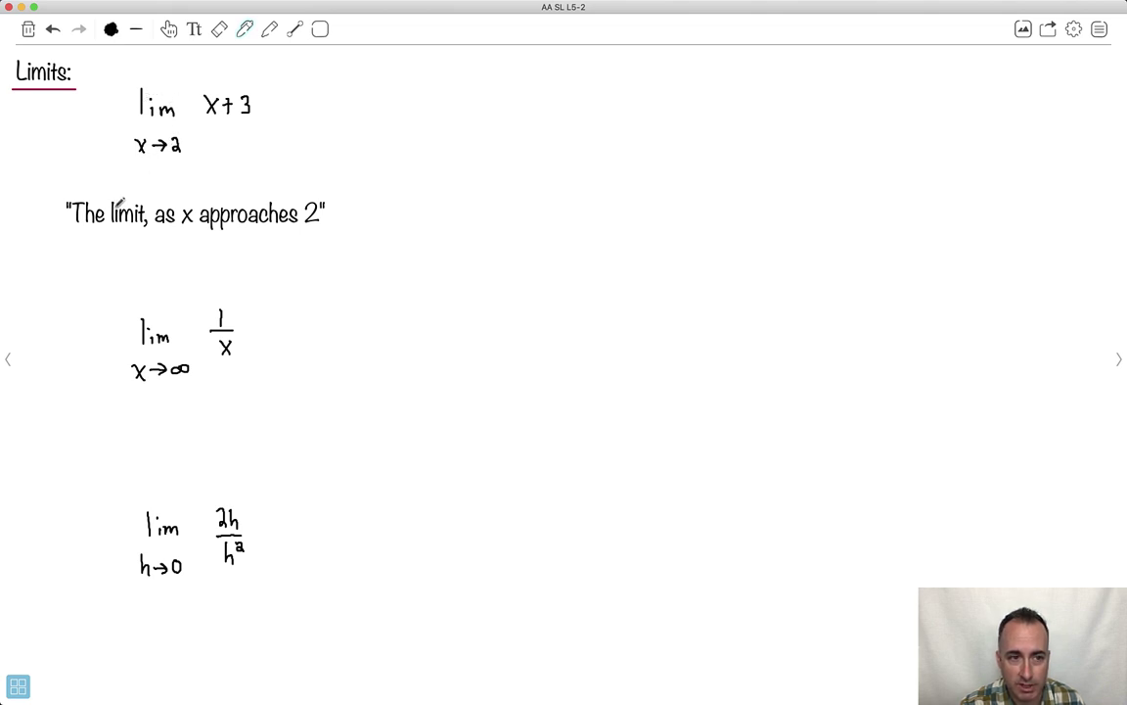
click(111, 30)
click(106, 139)
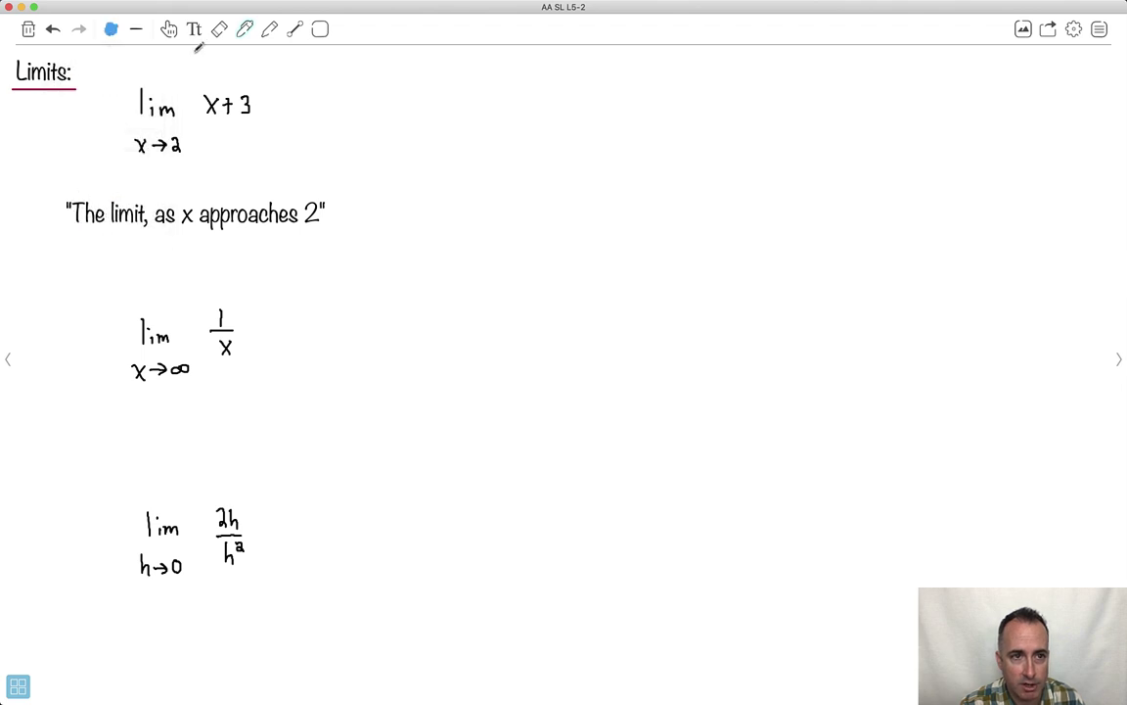
mouse_move(87, 192)
mouse_down()
mouse_move(134, 182)
mouse_move(296, 196)
mouse_up()
drag(177, 191, 180, 167)
mouse_move(145, 73)
mouse_down()
mouse_move(115, 118)
mouse_move(153, 154)
mouse_move(188, 149)
mouse_move(184, 92)
mouse_move(132, 91)
mouse_up()
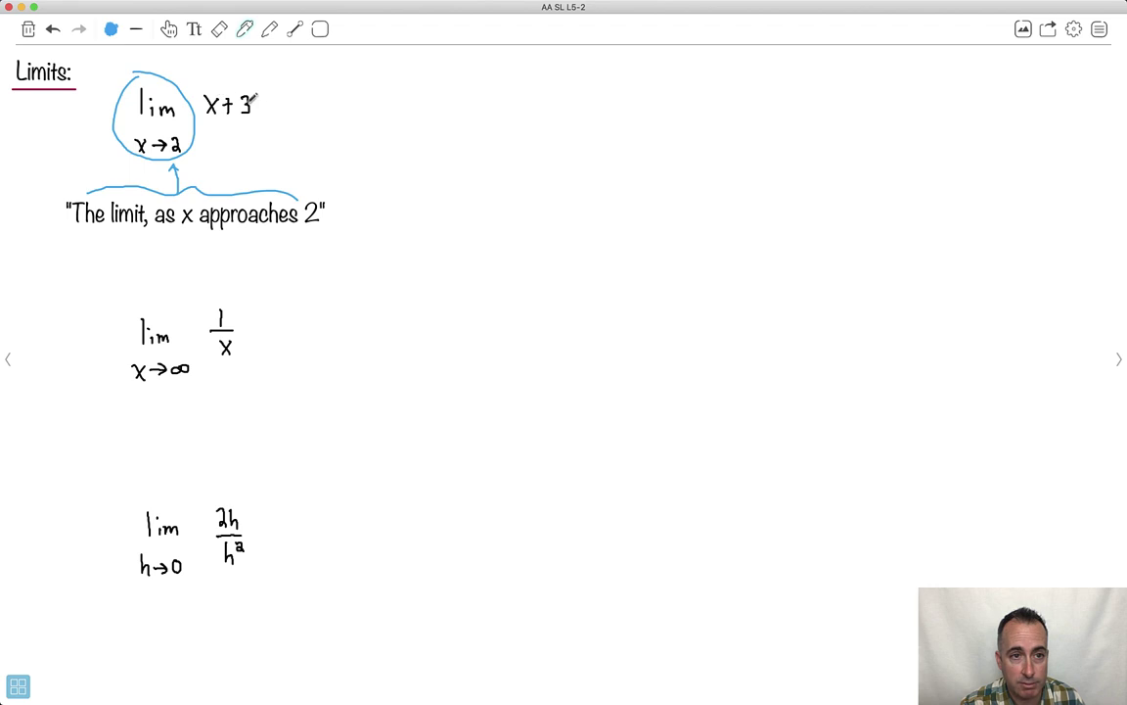
Write = 2+3 = 5 after x+3 and box the 5
drag(317, 96, 333, 95)
drag(317, 101, 394, 108)
mouse_move(387, 98)
mouse_down()
mouse_move(416, 88)
mouse_move(414, 103)
mouse_move(452, 95)
mouse_up()
drag(440, 102, 486, 111)
drag(480, 85, 494, 83)
drag(474, 75, 474, 118)
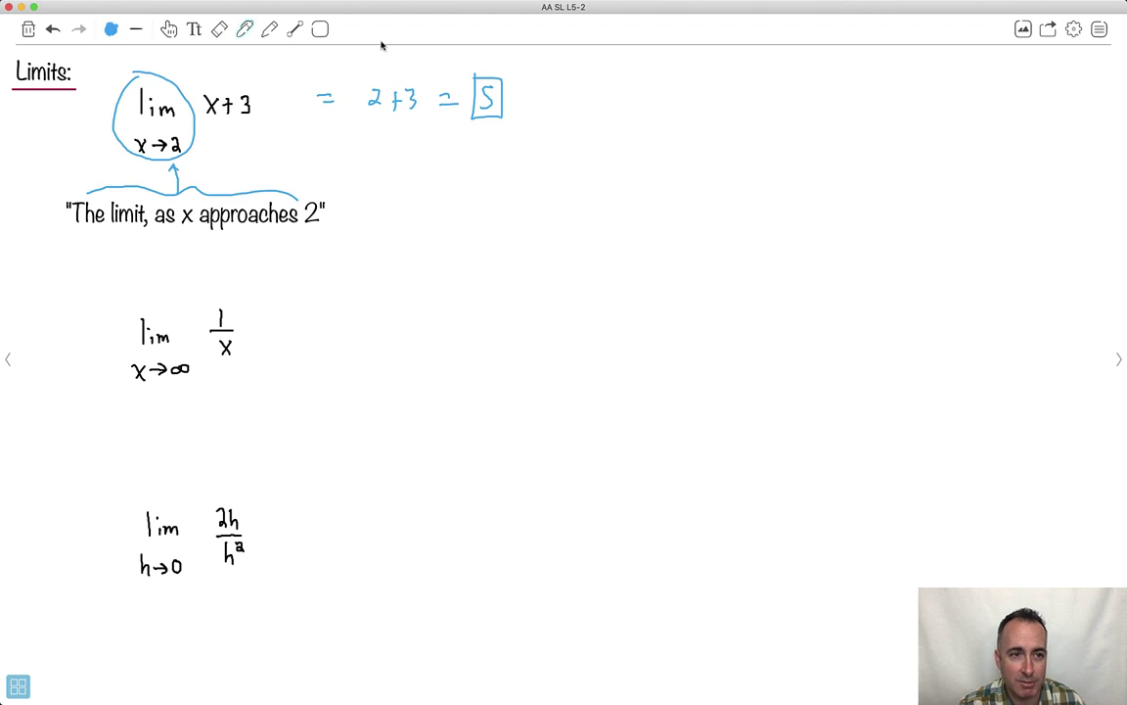
In green ink, write ⇒ 1/∞ = 0 after lim 1/x and start boxing the 0
click(113, 30)
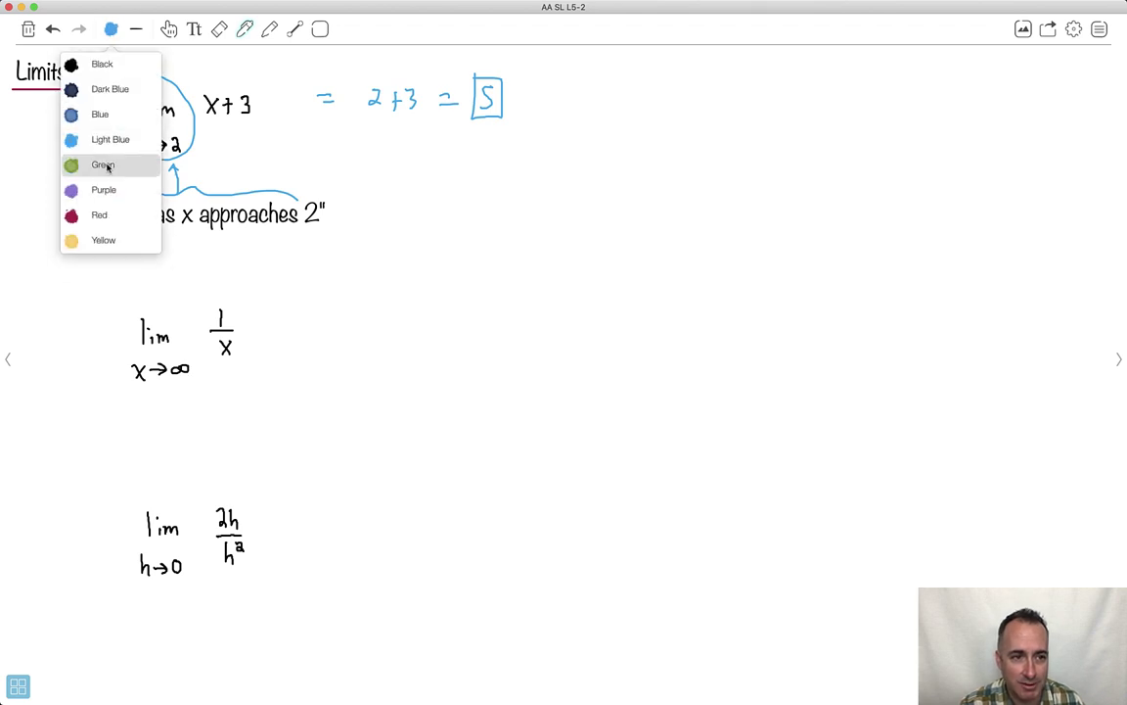
click(108, 165)
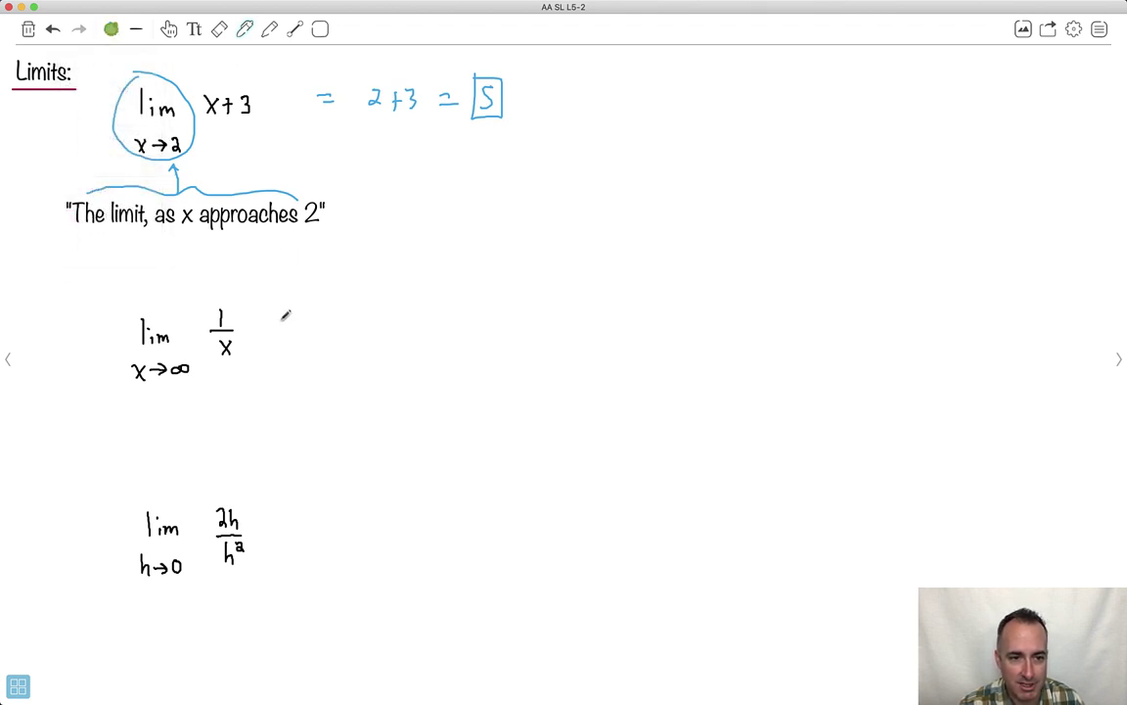
mouse_move(267, 320)
mouse_down()
mouse_move(289, 319)
mouse_move(290, 332)
mouse_up()
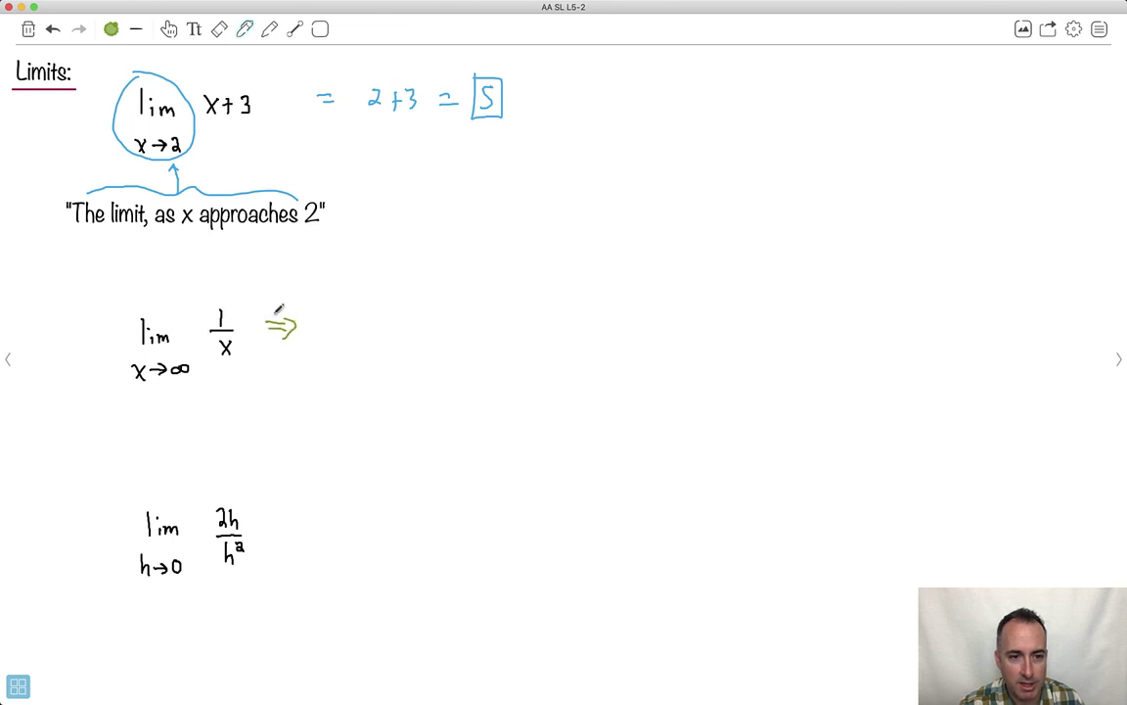
drag(352, 305, 359, 342)
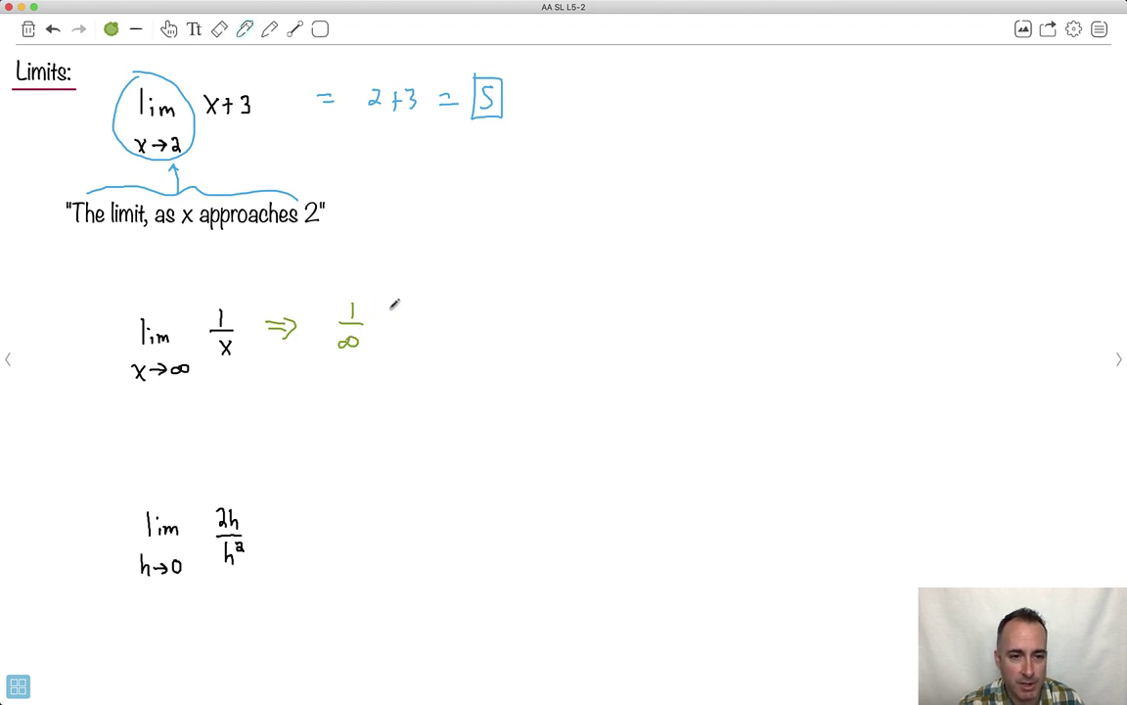
drag(386, 308, 399, 309)
drag(386, 317, 399, 317)
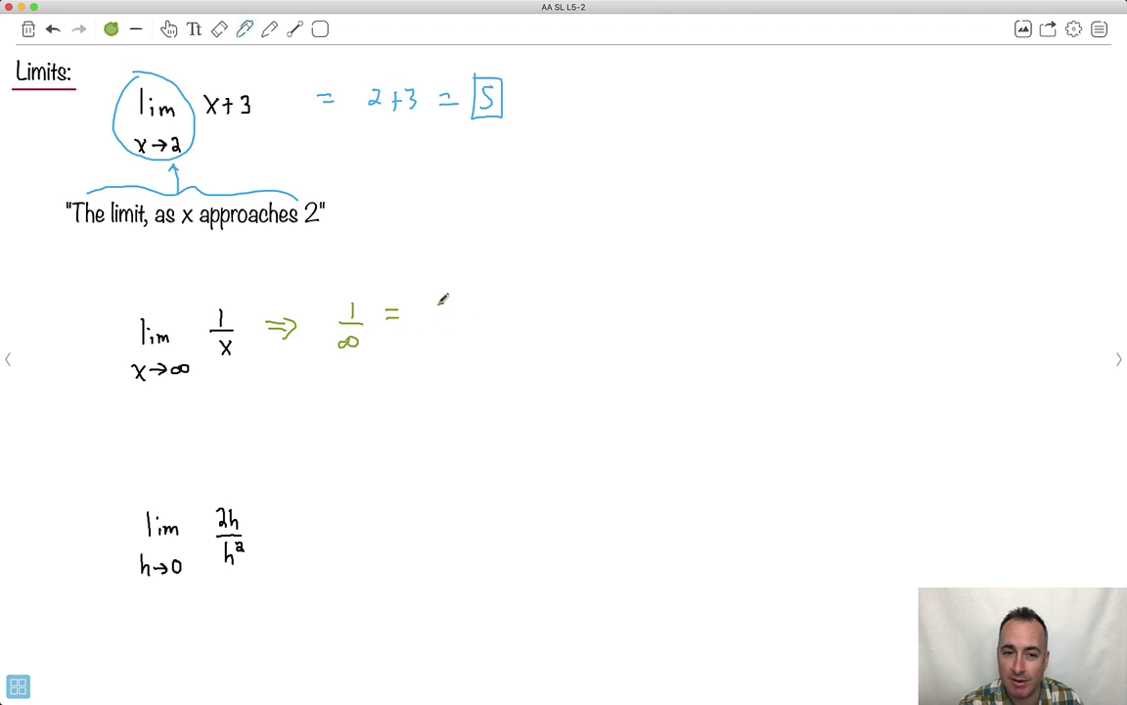
mouse_move(443, 299)
mouse_down()
mouse_move(420, 326)
mouse_move(452, 315)
mouse_move(422, 294)
mouse_up()
mouse_move(560, 690)
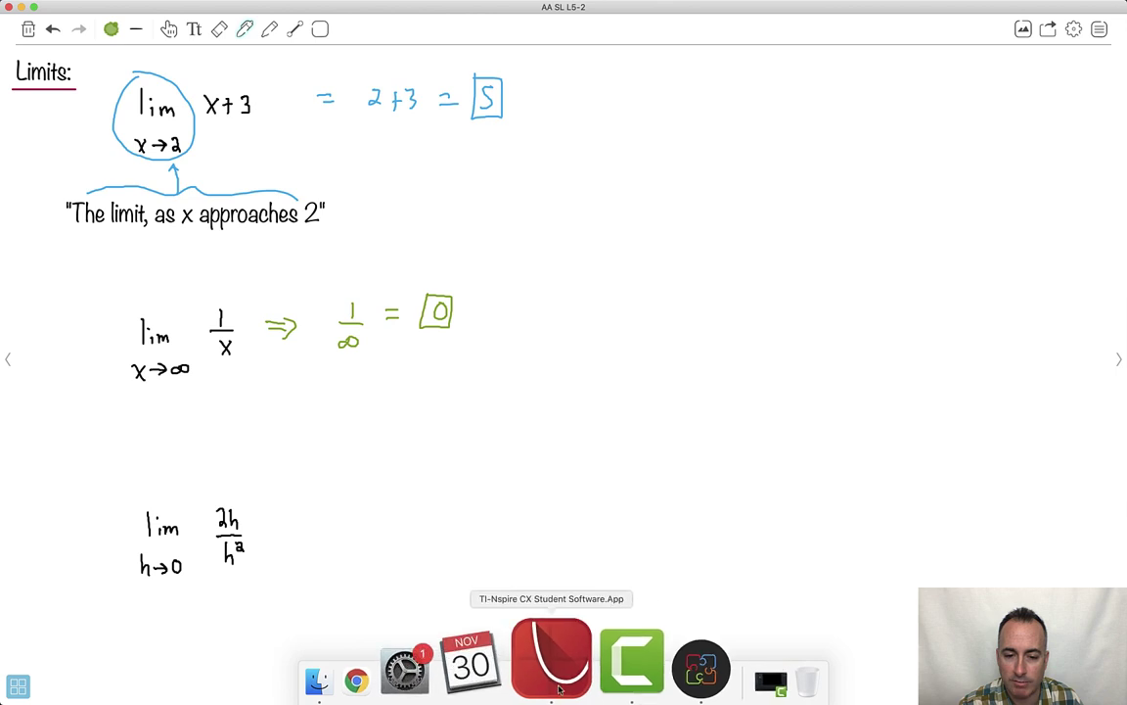
click(551, 658)
text(1/)
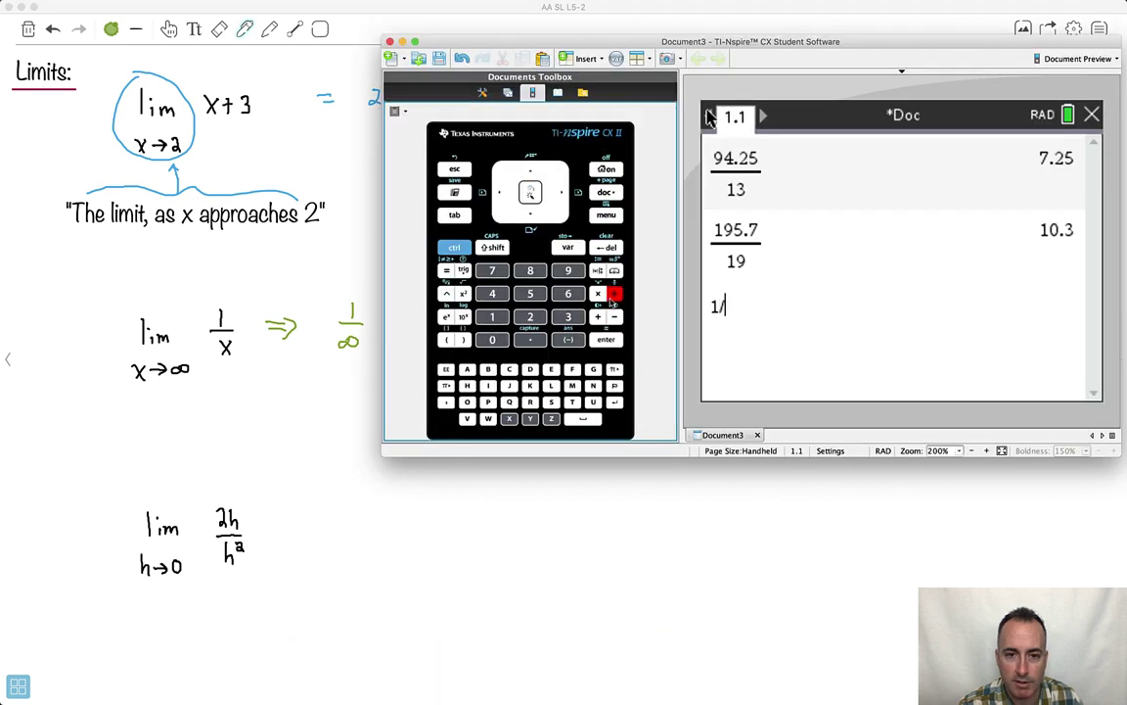
text(10)
key(Return)
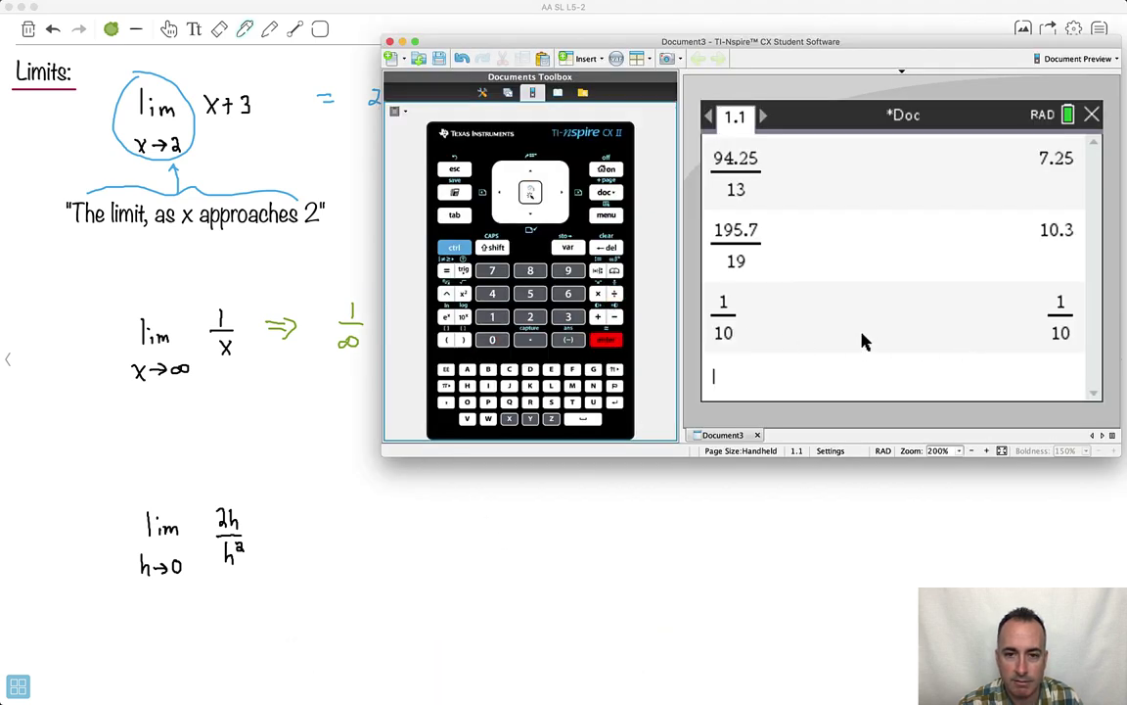
key(ctrl+Return)
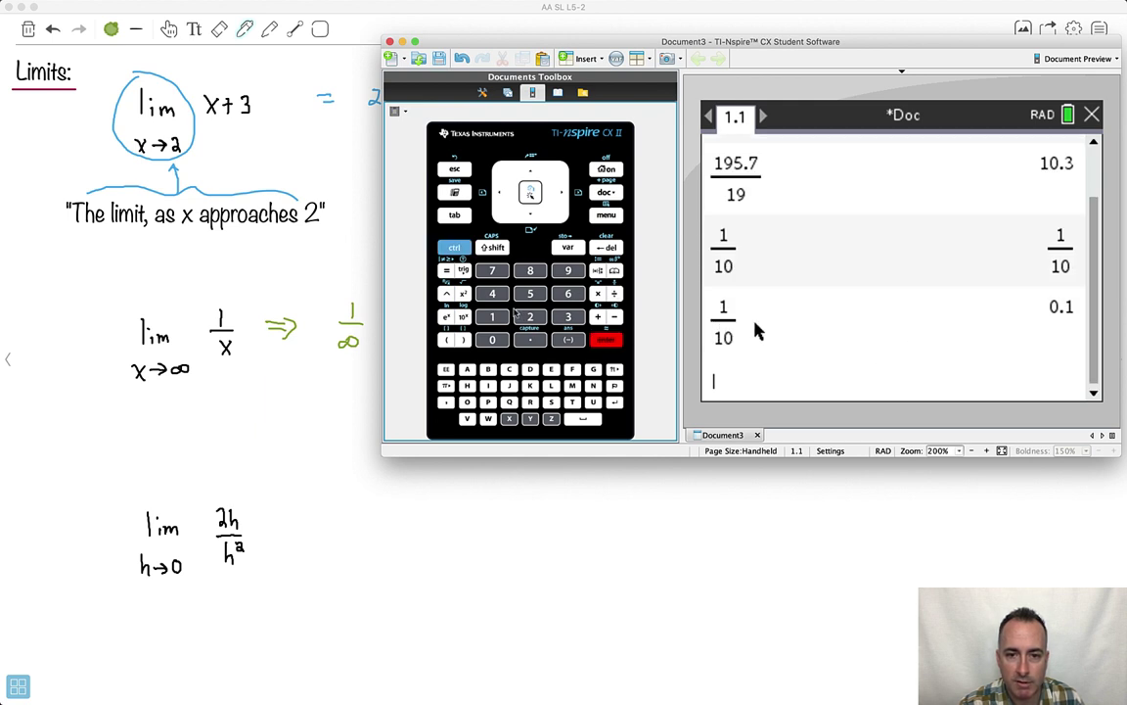
text(1/5)
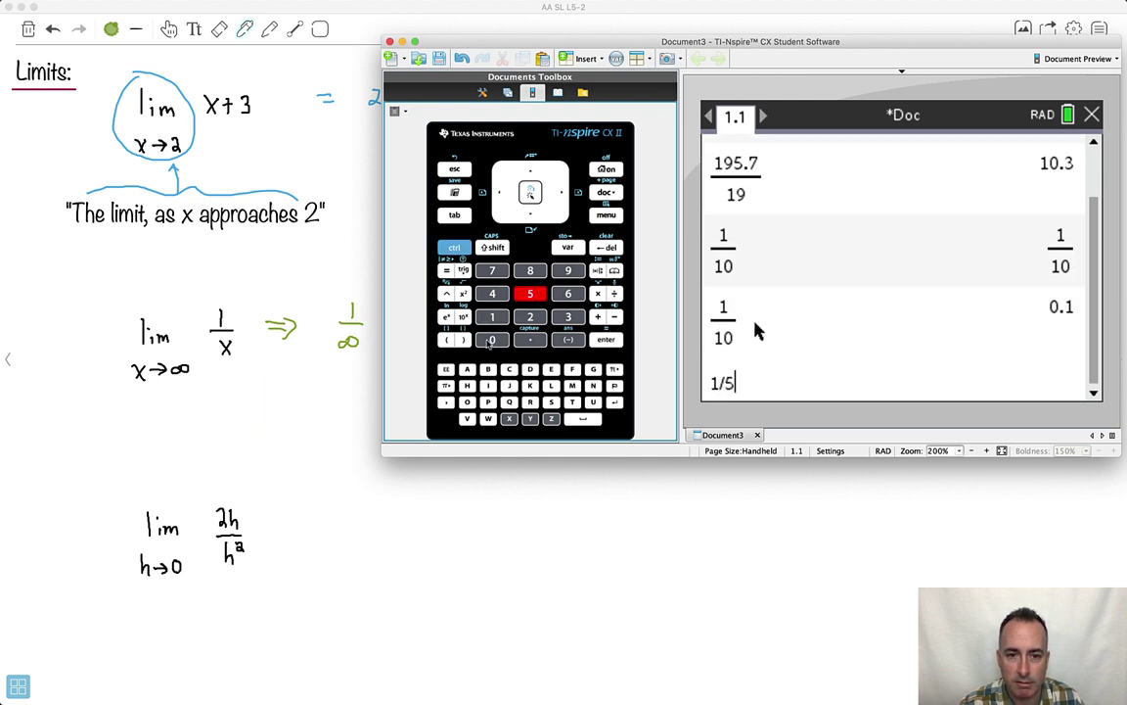
text(00000000000000000)
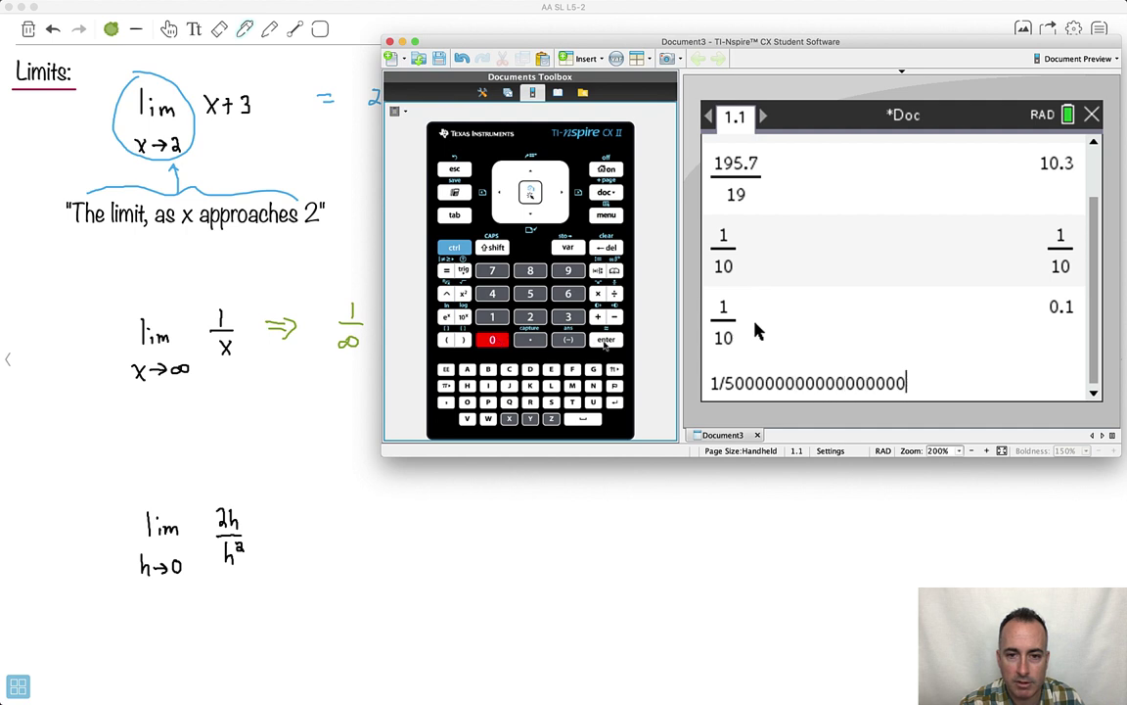
key(Return)
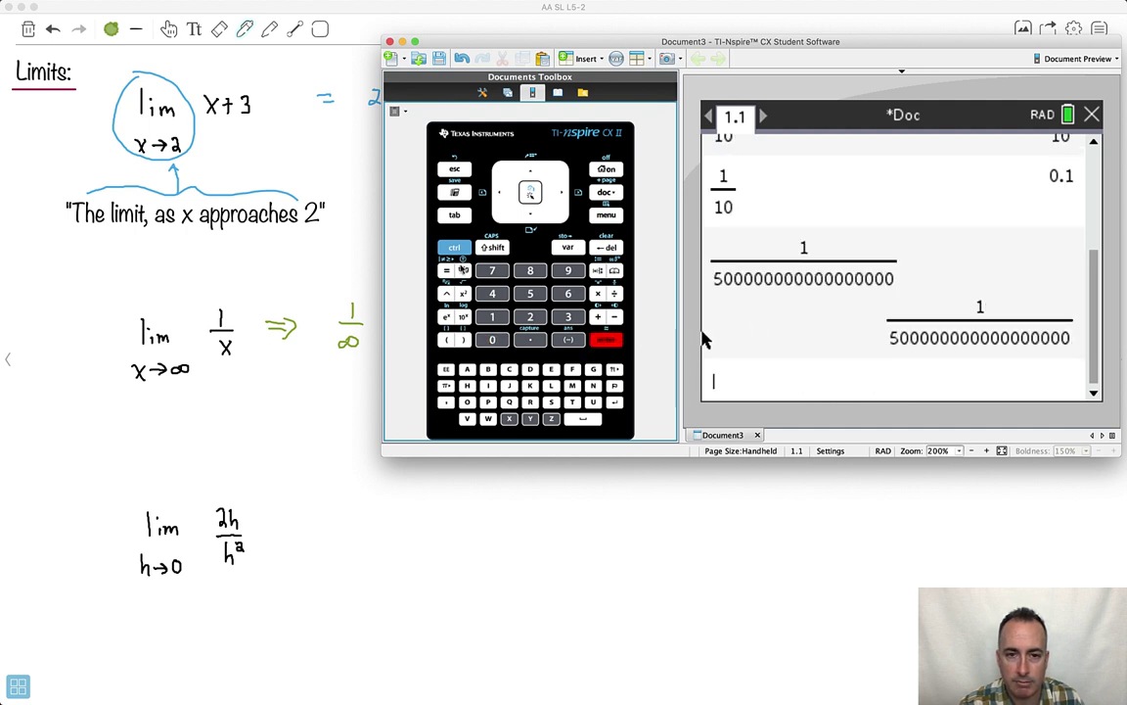
key(ctrl+Return)
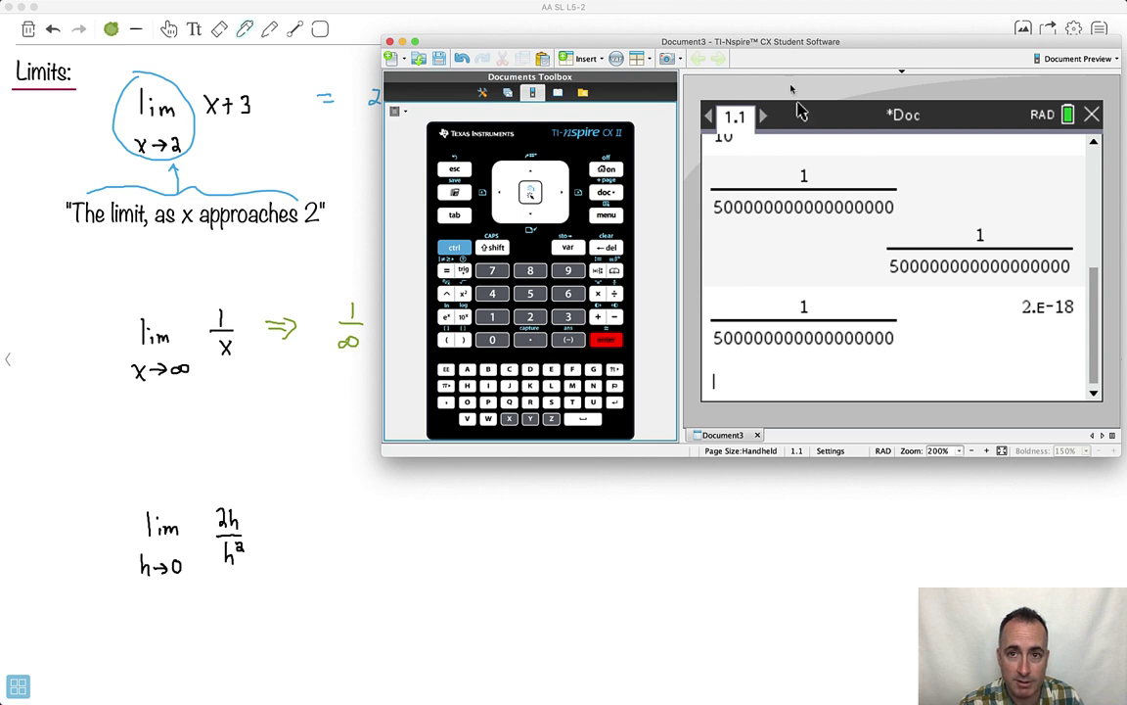
key(super+Tab)
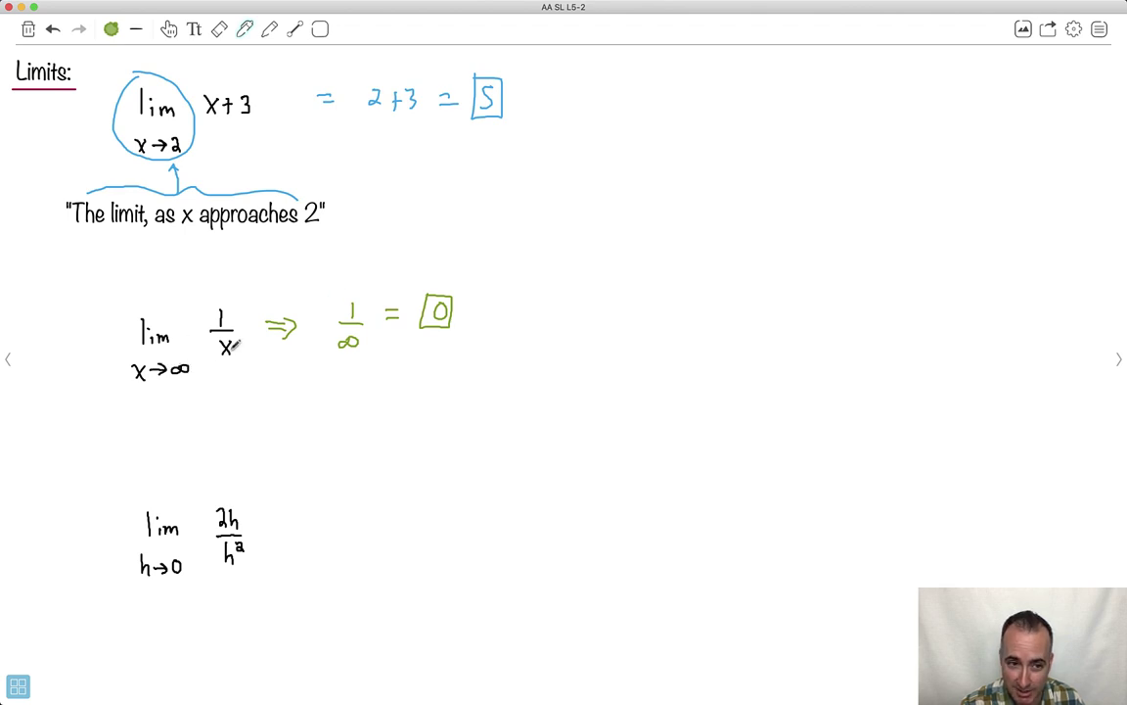
In purple, cancel the h's in 2h/h² and write = lim(h→0) 2/h = 2/0
click(112, 29)
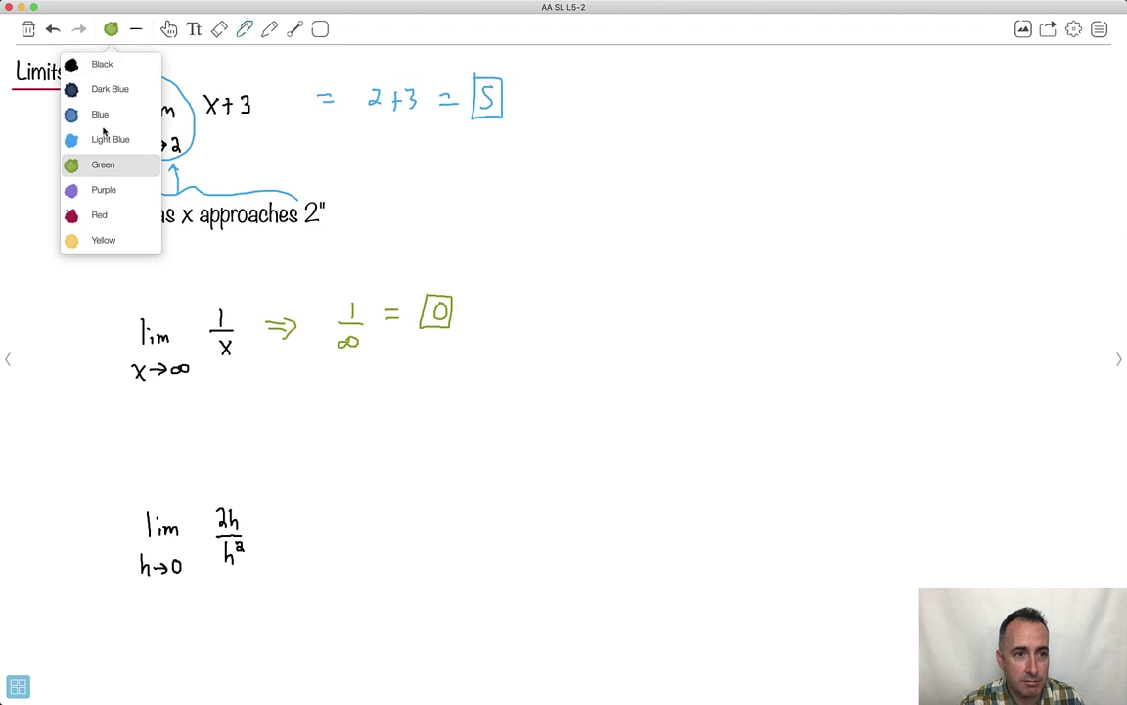
click(101, 190)
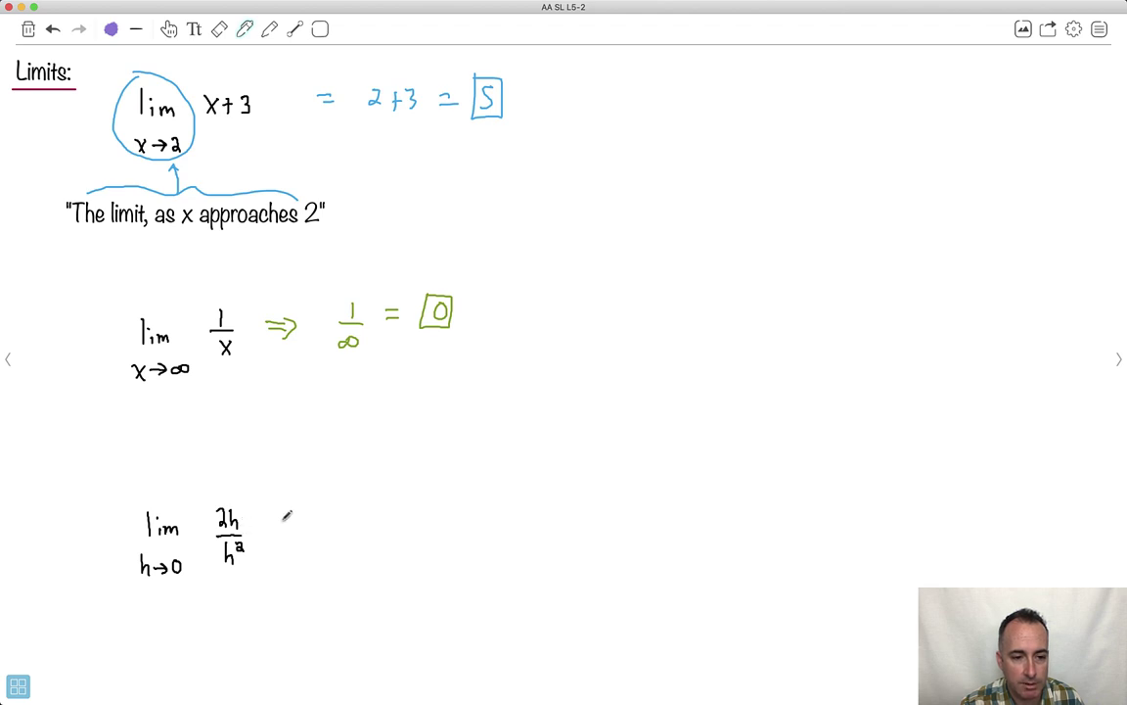
drag(274, 522, 286, 520)
mouse_move(274, 528)
mouse_down()
mouse_move(285, 527)
mouse_move(235, 518)
mouse_move(234, 550)
mouse_up()
drag(336, 511, 350, 531)
drag(336, 538, 349, 556)
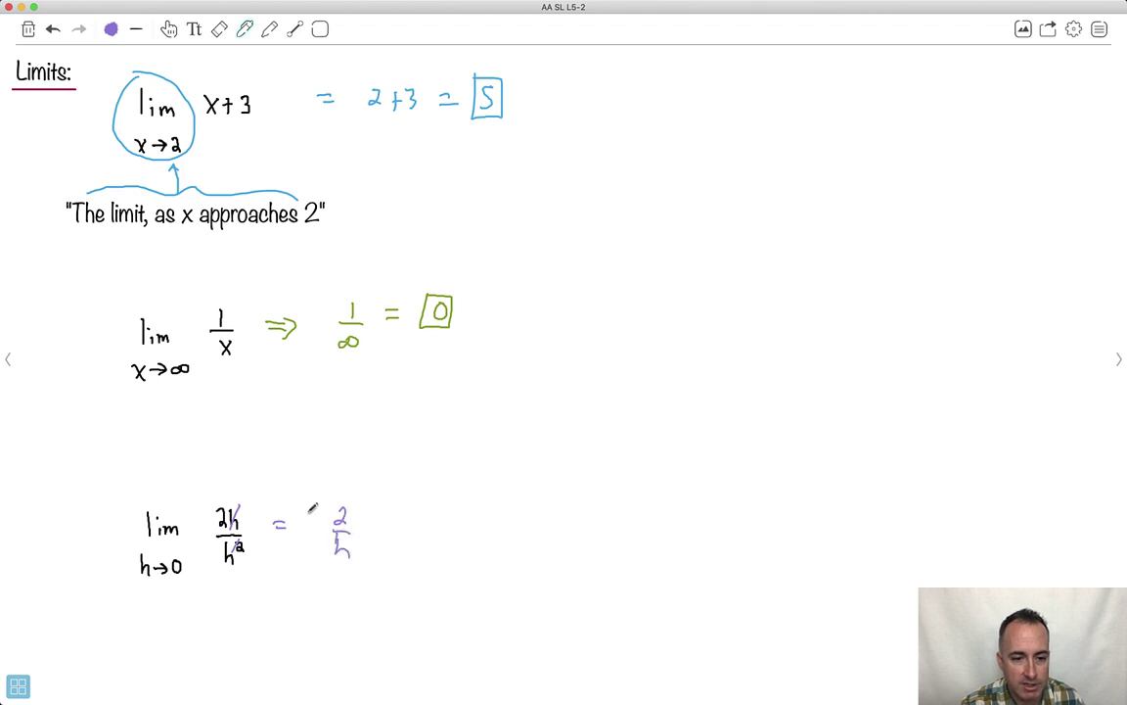
mouse_move(297, 510)
mouse_down()
mouse_move(298, 526)
mouse_move(317, 527)
mouse_move(300, 548)
mouse_move(314, 540)
mouse_up()
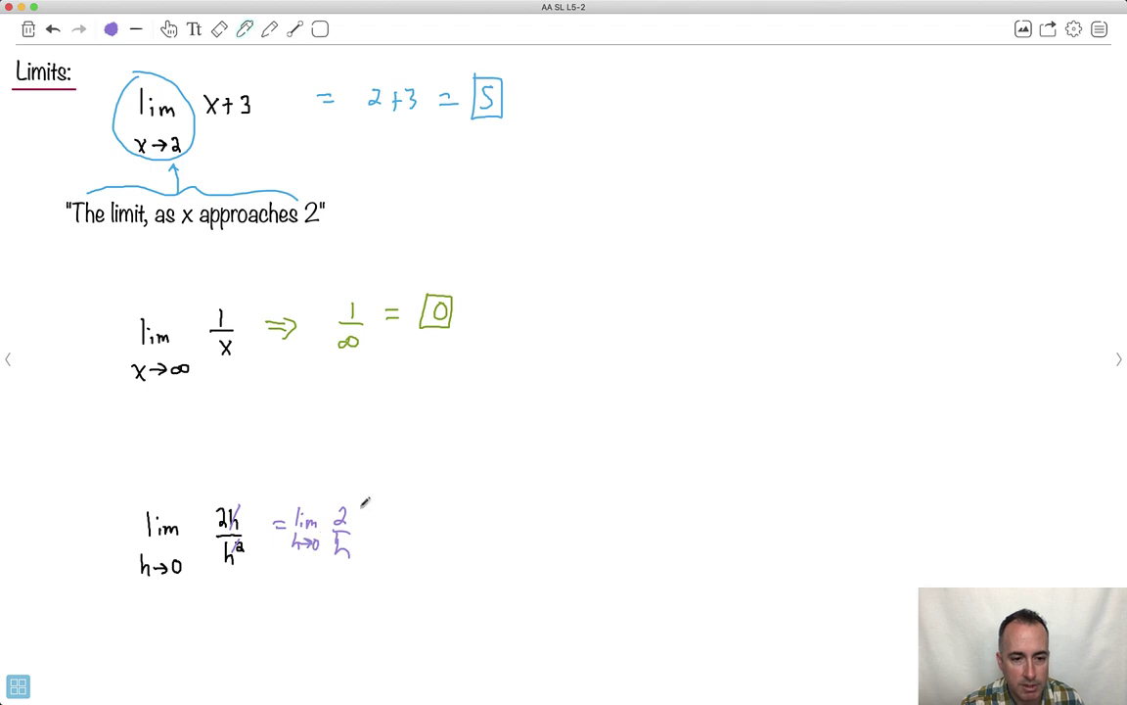
drag(381, 519, 392, 518)
mouse_move(381, 525)
mouse_down()
mouse_move(443, 520)
mouse_move(434, 537)
mouse_up()
drag(426, 530, 442, 529)
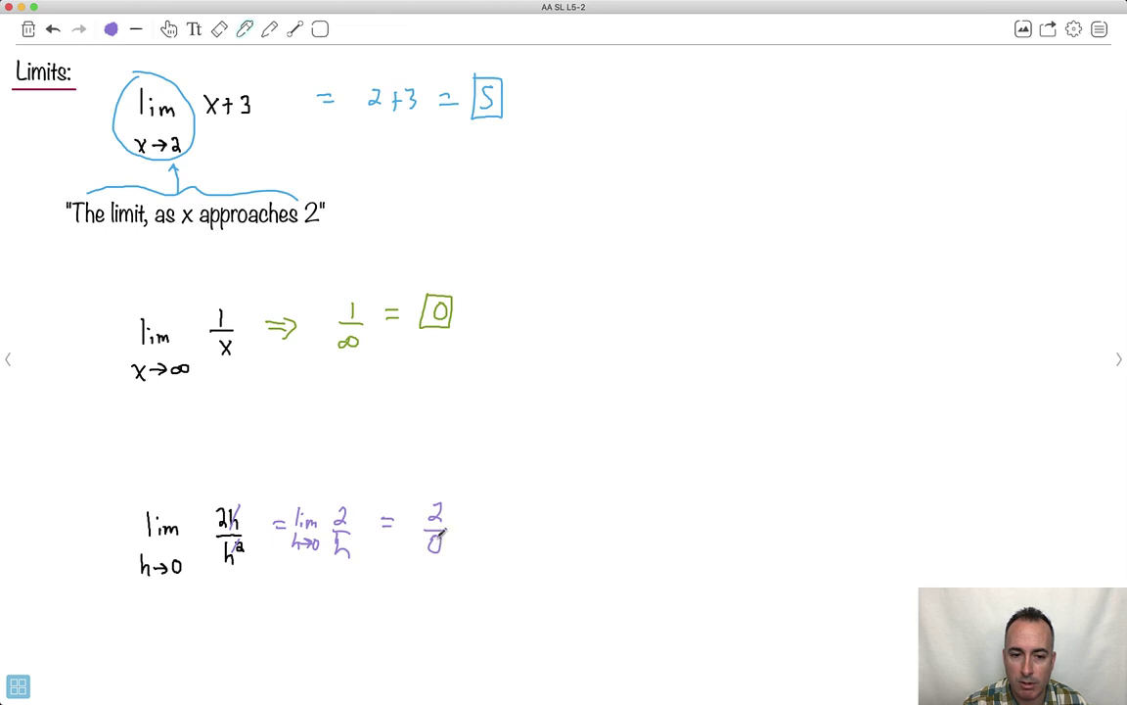
Evaluate 2/10 = 0.2 using the TI-Nspire on-screen keypad
mouse_move(528, 700)
click(563, 666)
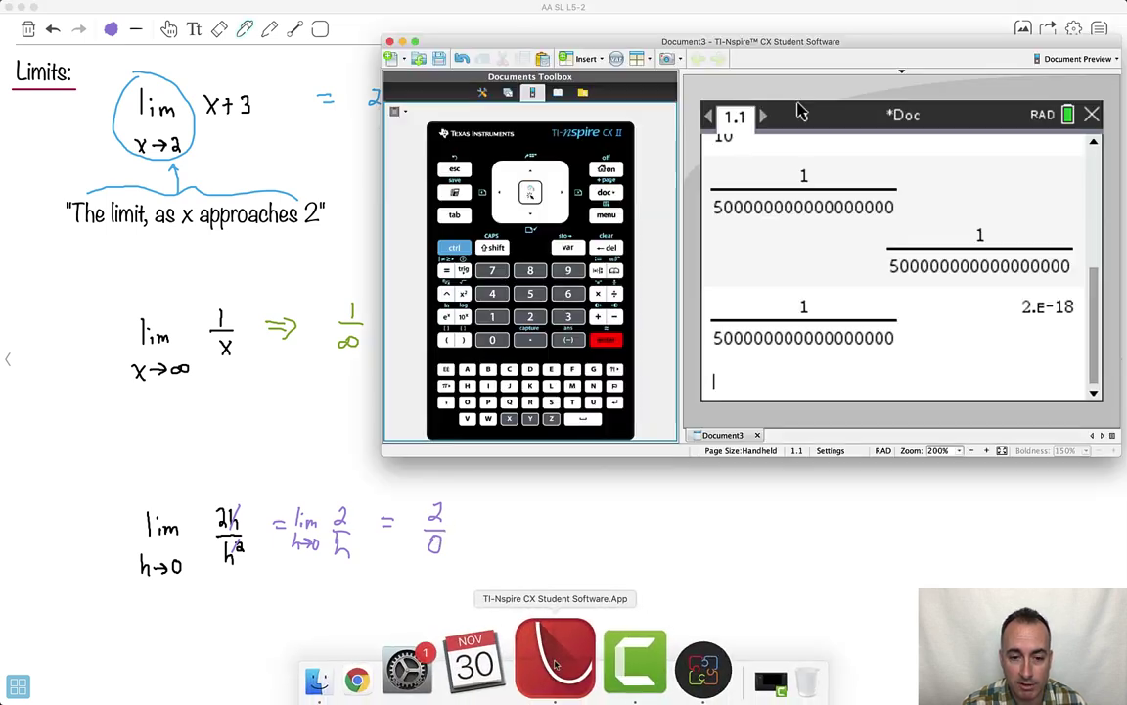
click(538, 315)
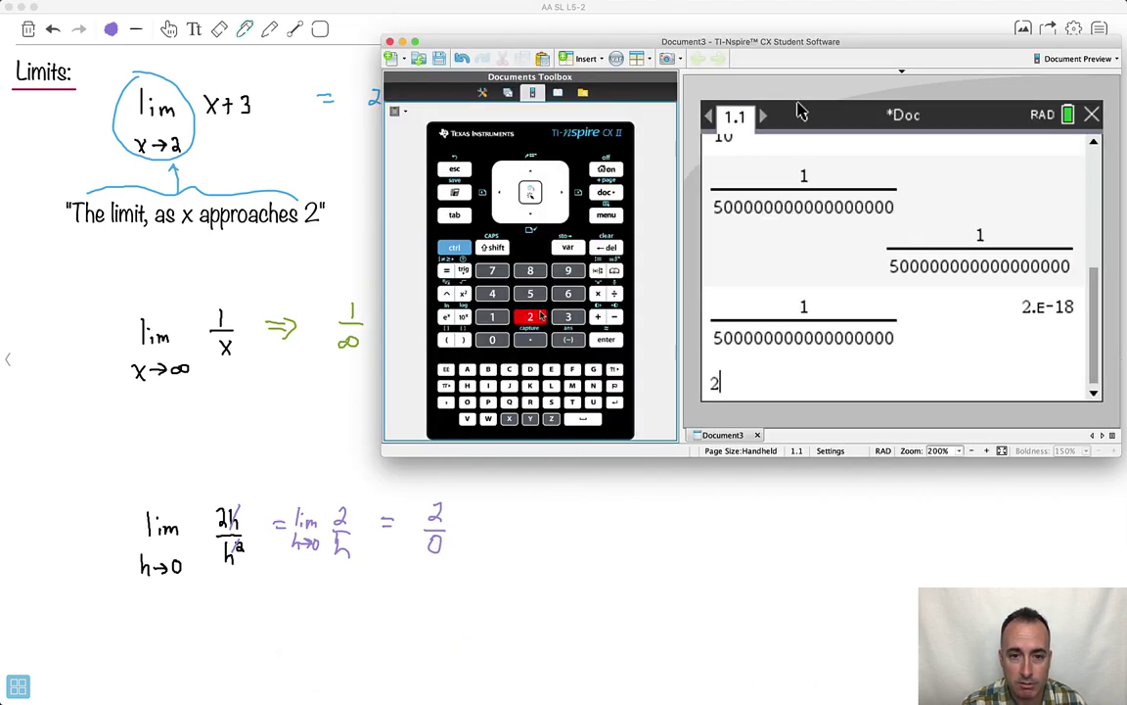
click(616, 294)
click(504, 314)
click(505, 342)
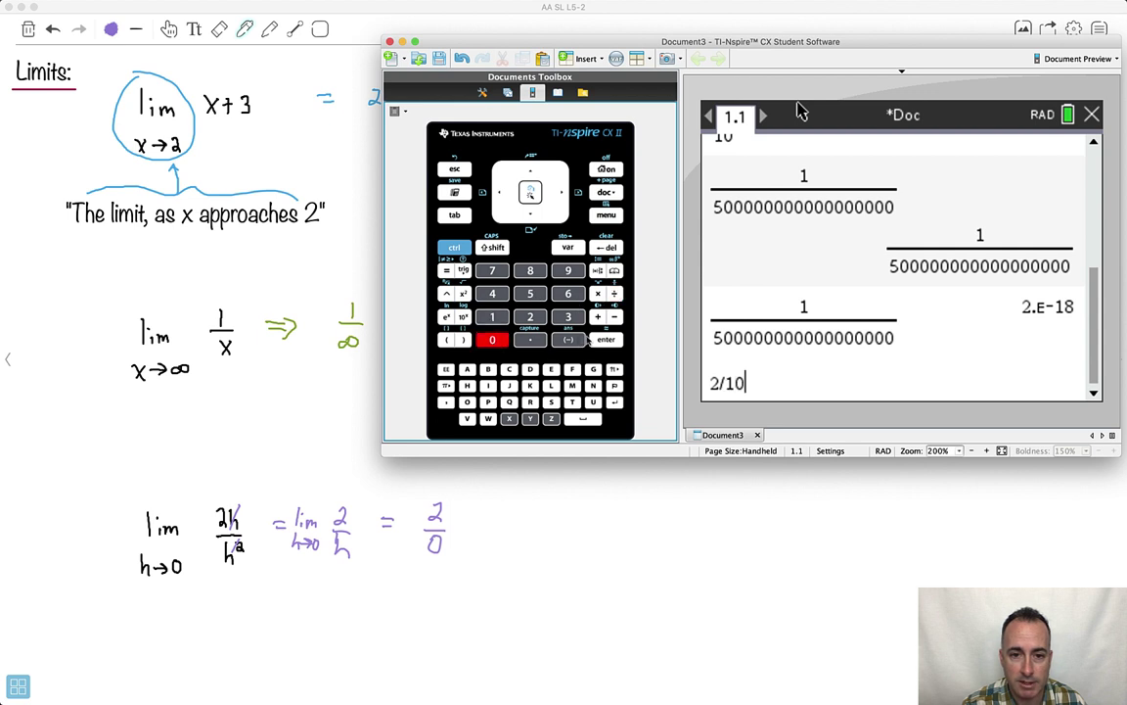
click(604, 340)
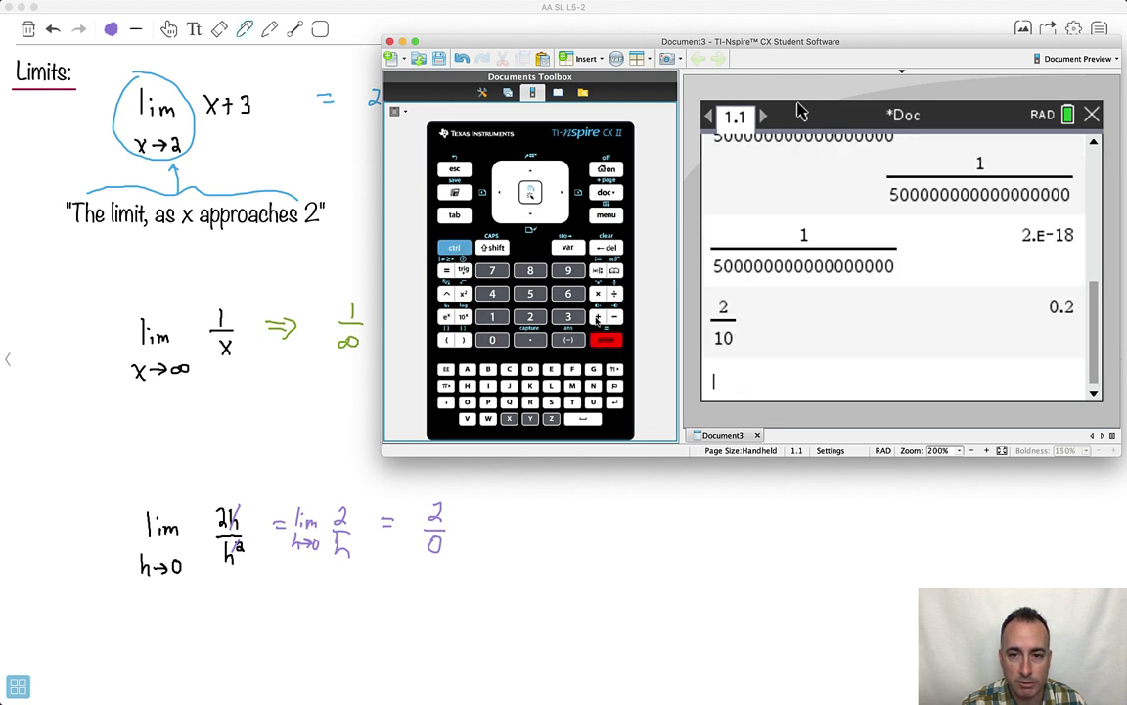
Evaluate 2/1 = 2 and 2/.000000001 = 2.E9, then go back to the notes
key(BackSpace)
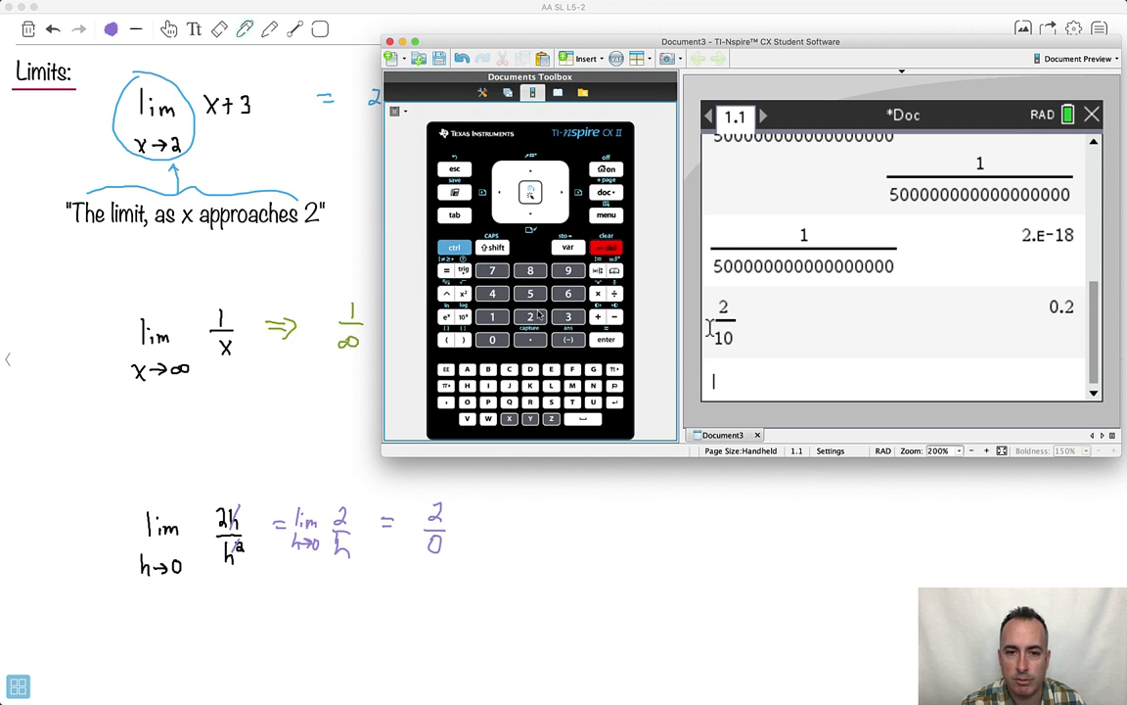
text(2/1)
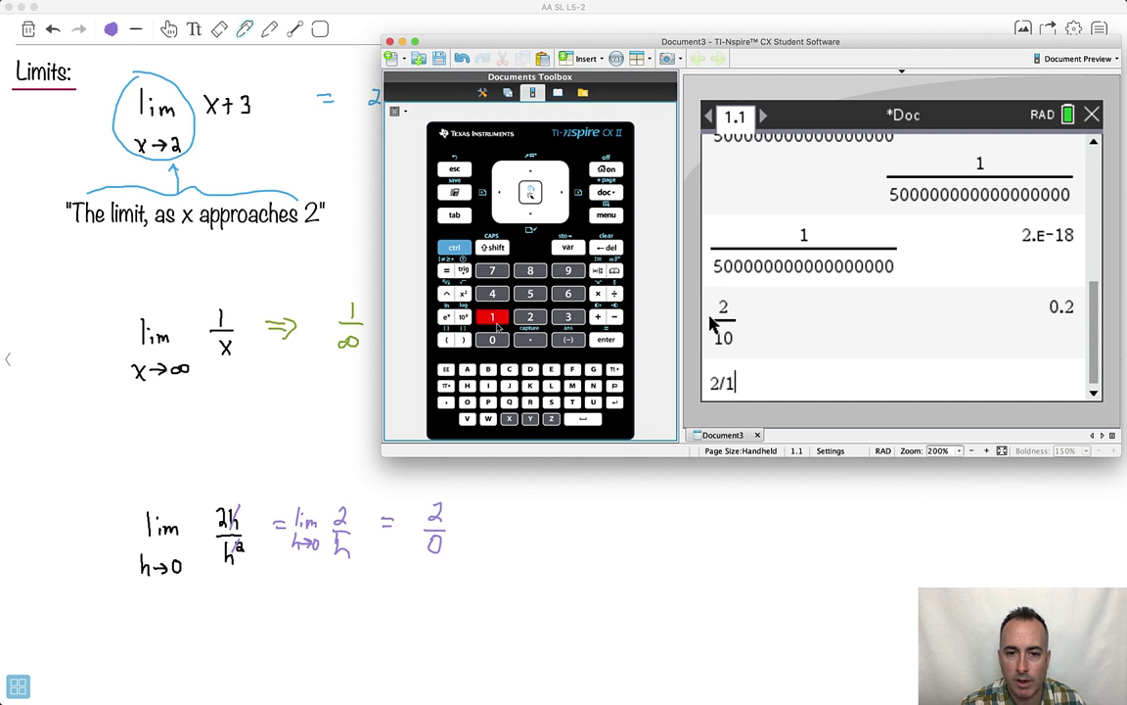
key(Return)
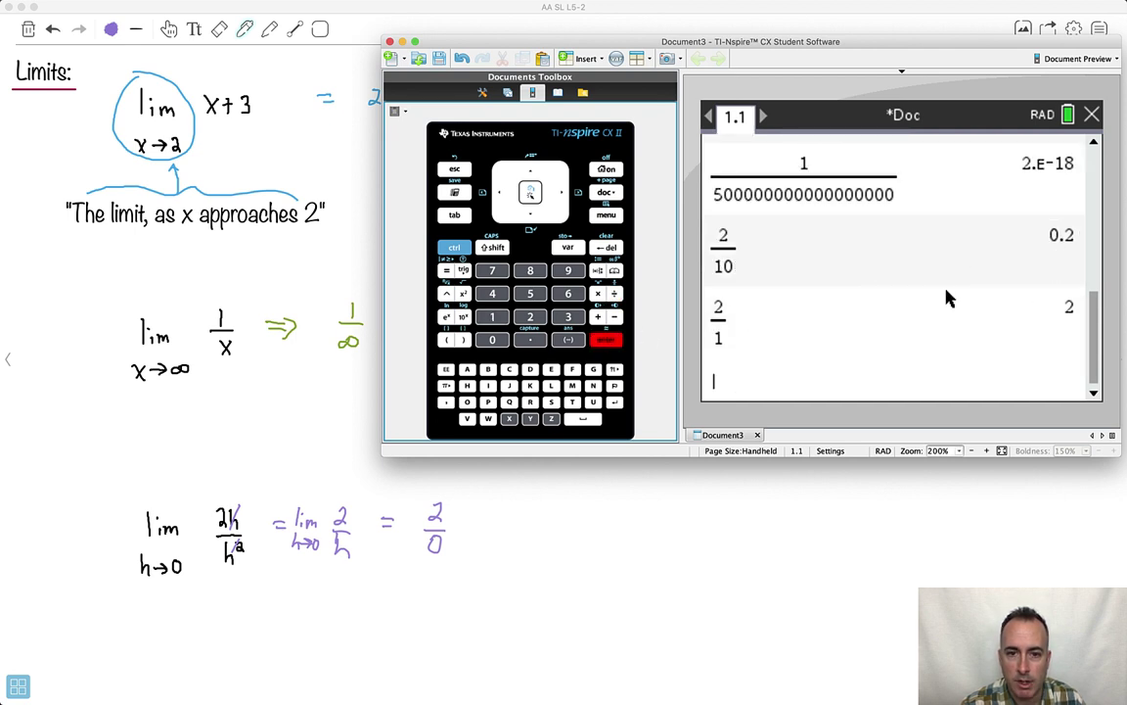
text(2/)
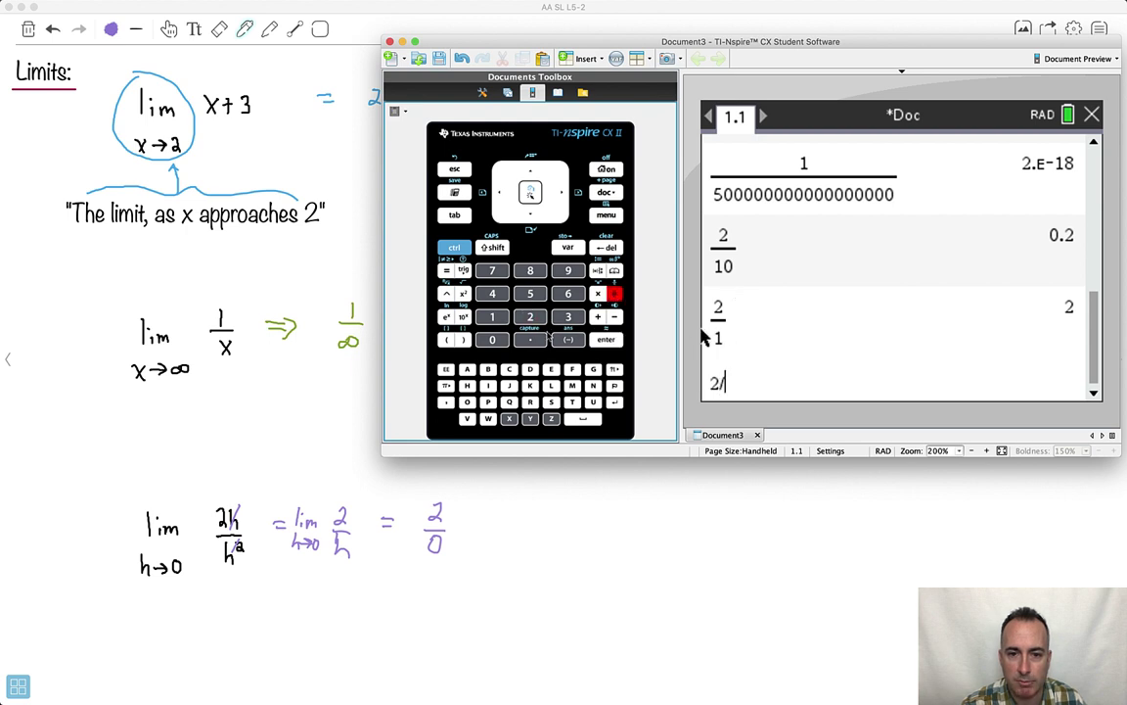
text(.000000001)
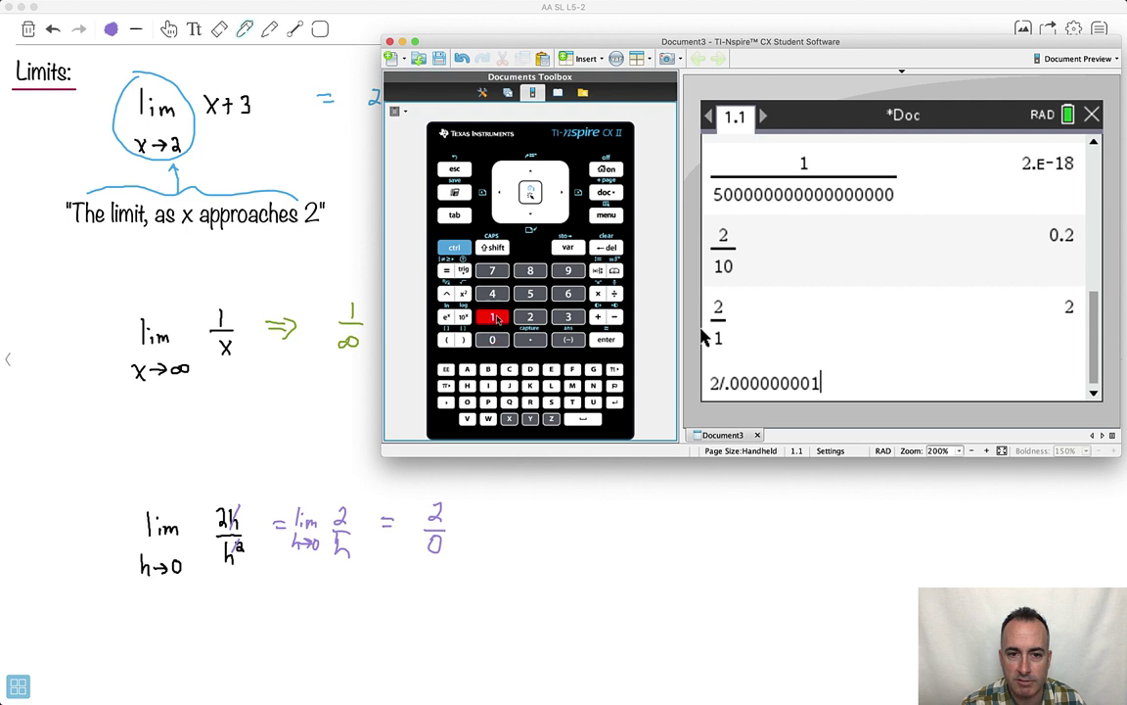
click(455, 247)
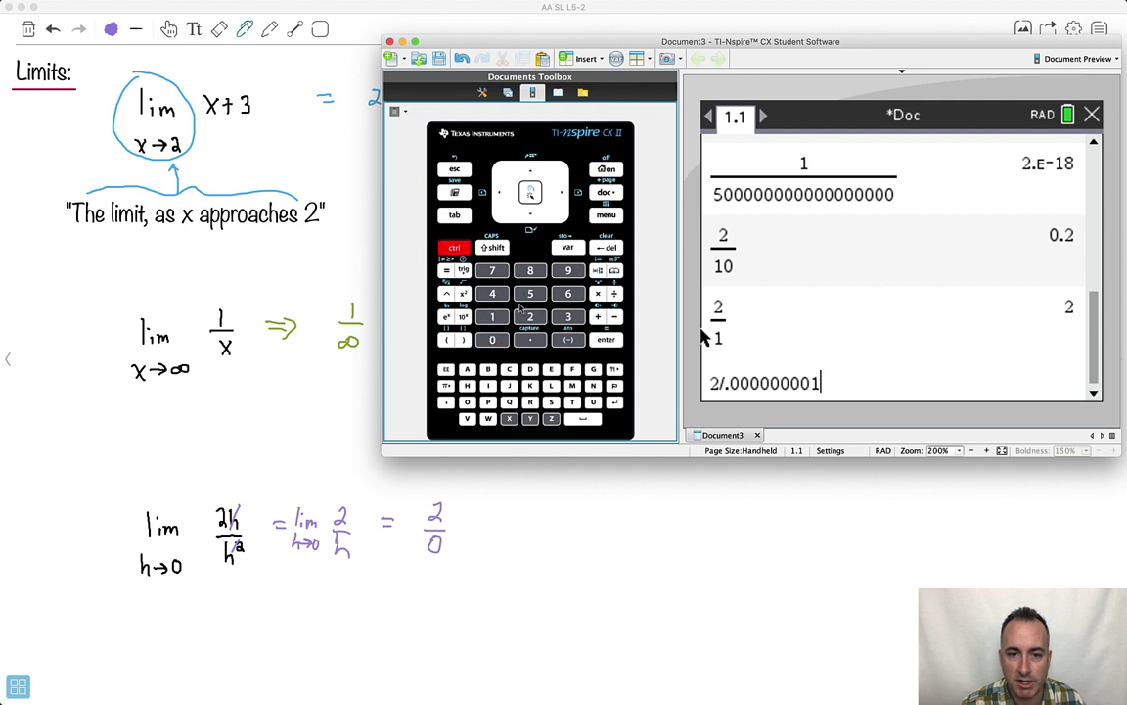
click(607, 341)
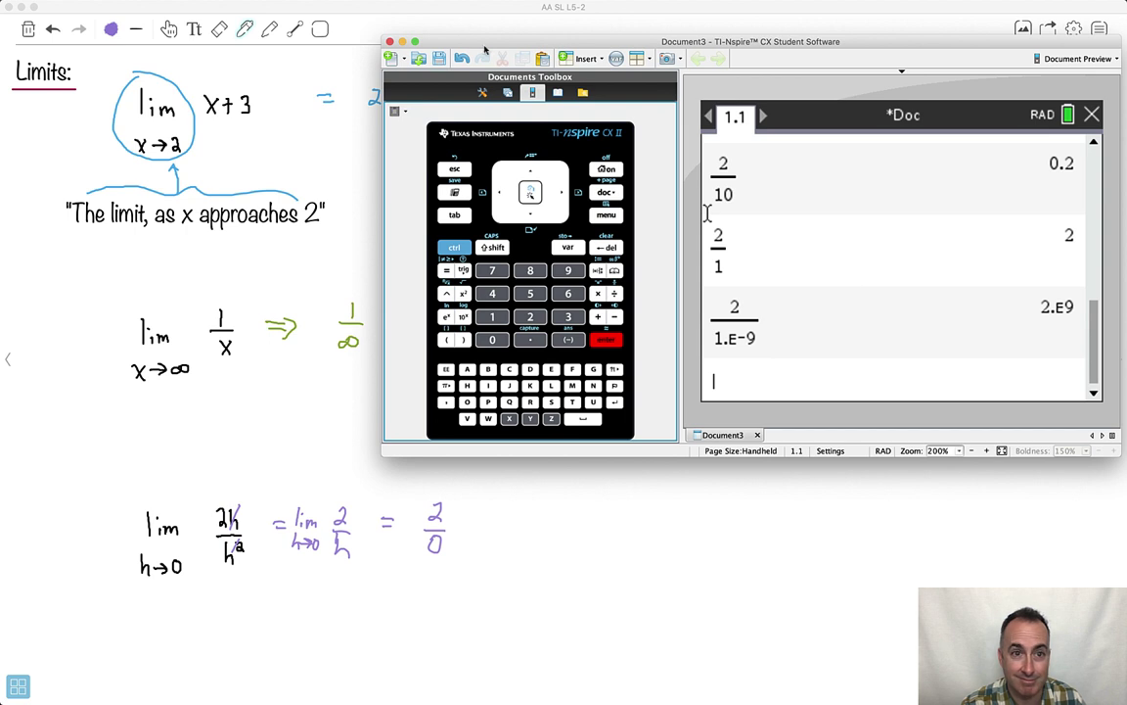
click(390, 11)
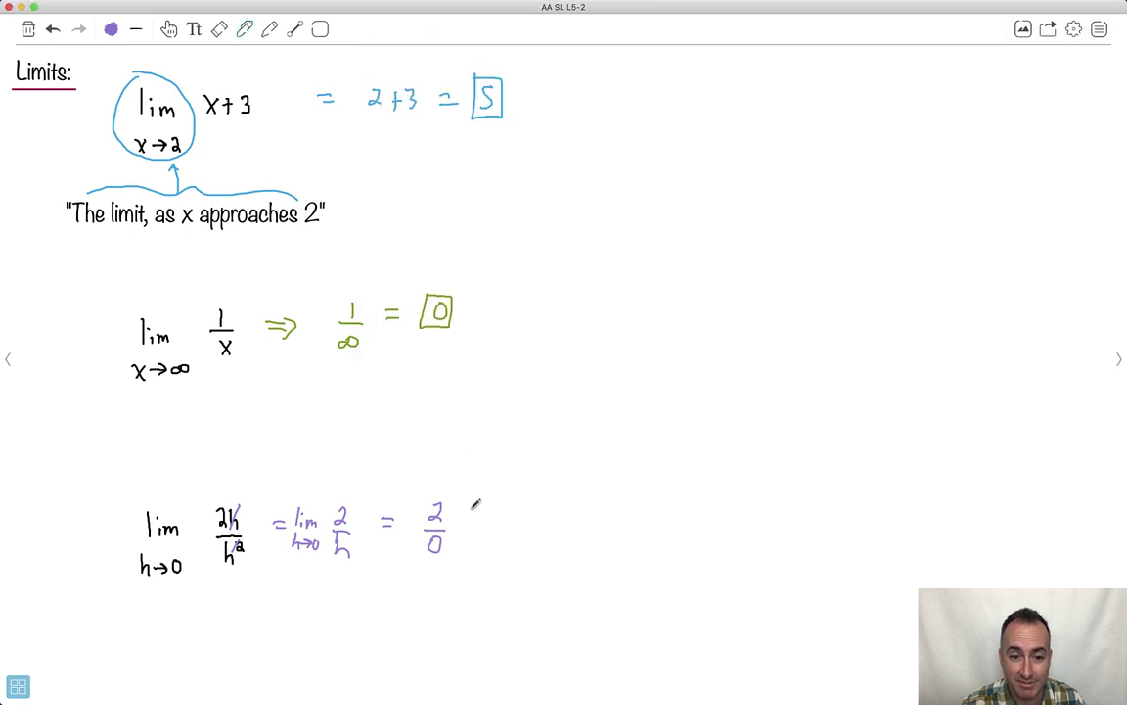
Write the equals sign after 2/0 in purple, leading to the ∞ answer
drag(463, 515, 477, 515)
mouse_move(463, 524)
mouse_down()
mouse_move(529, 520)
mouse_move(500, 503)
mouse_move(495, 538)
mouse_move(538, 538)
mouse_move(545, 503)
mouse_move(500, 503)
mouse_up()
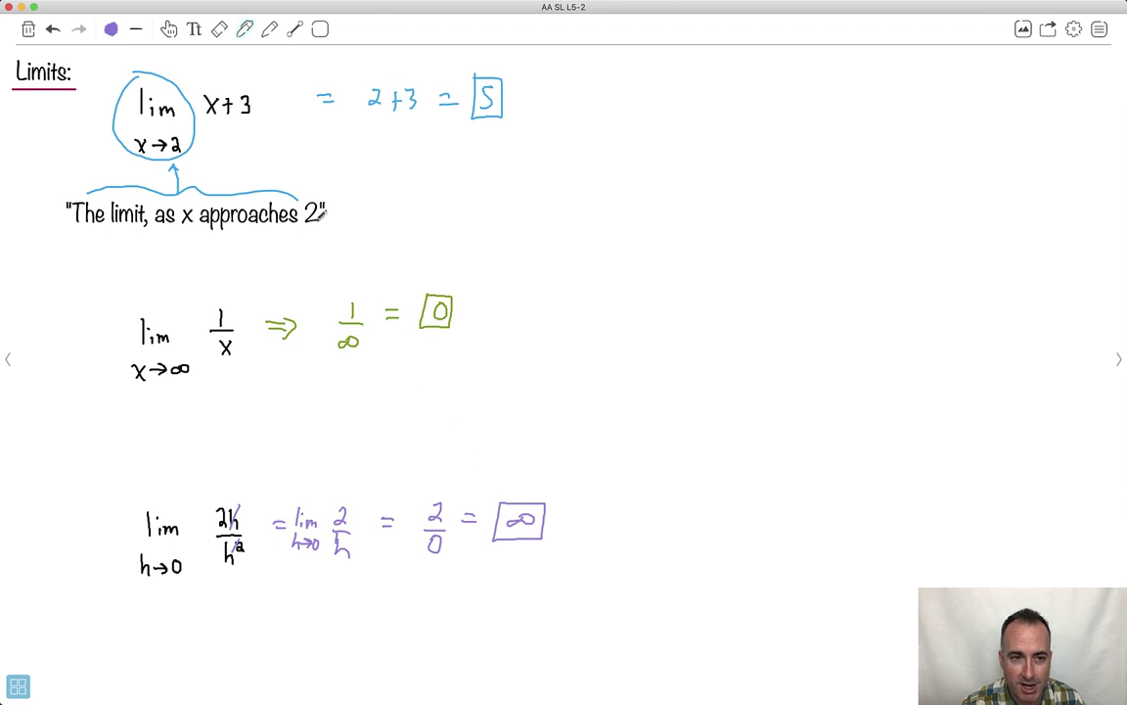